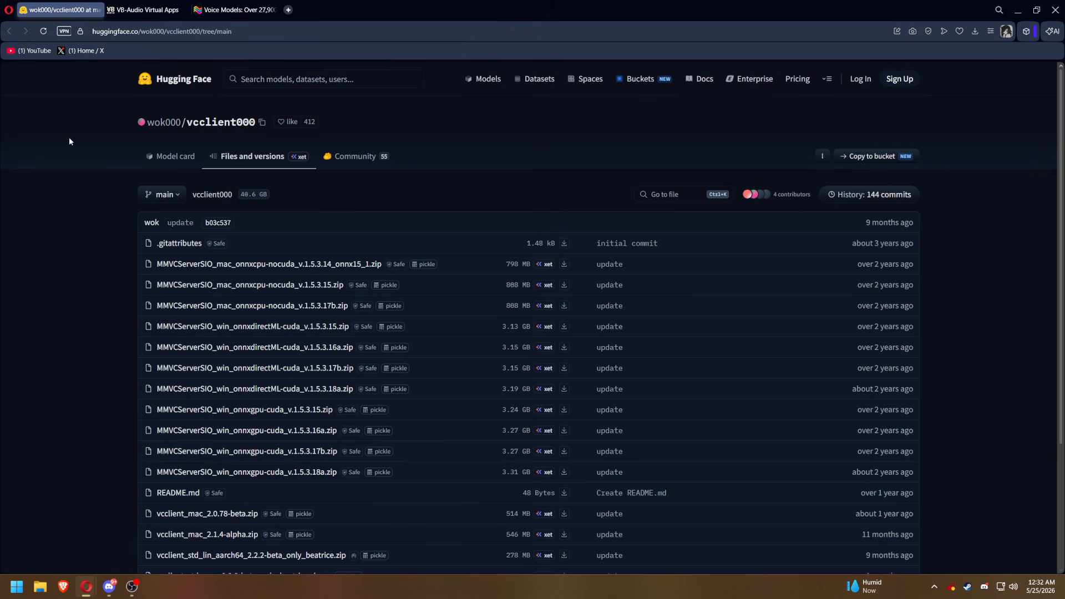
Download vcclient_win_cuda_2.0.78-beta.zip from the files of the wok000/vcclient000 repository on Hugging Face.
scroll(69, 141, "down", 2)
scroll(74, 172, "down", 2)
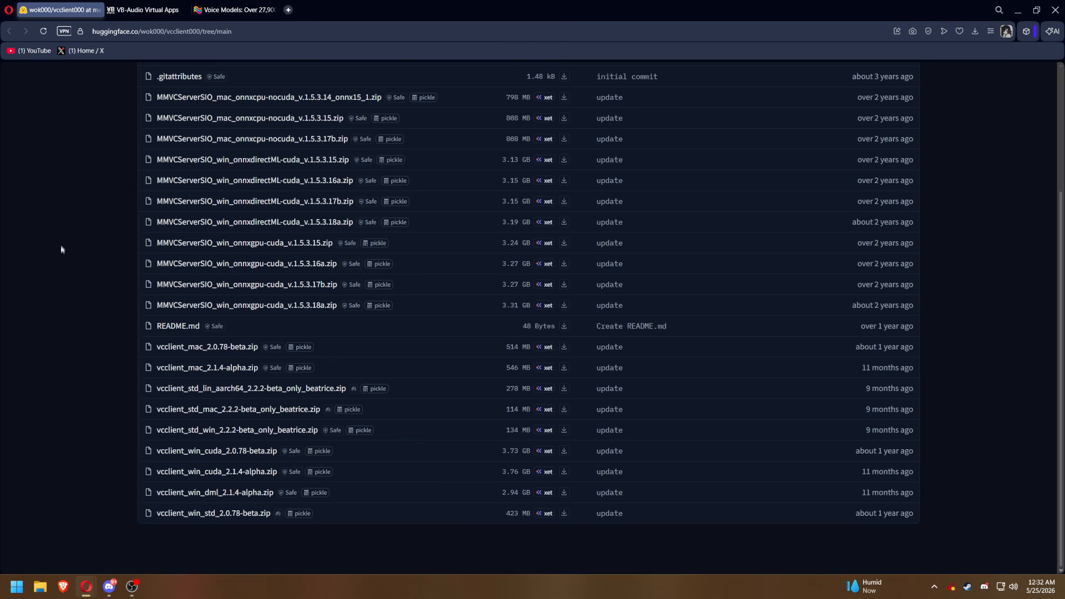
scroll(66, 378, "up", 1)
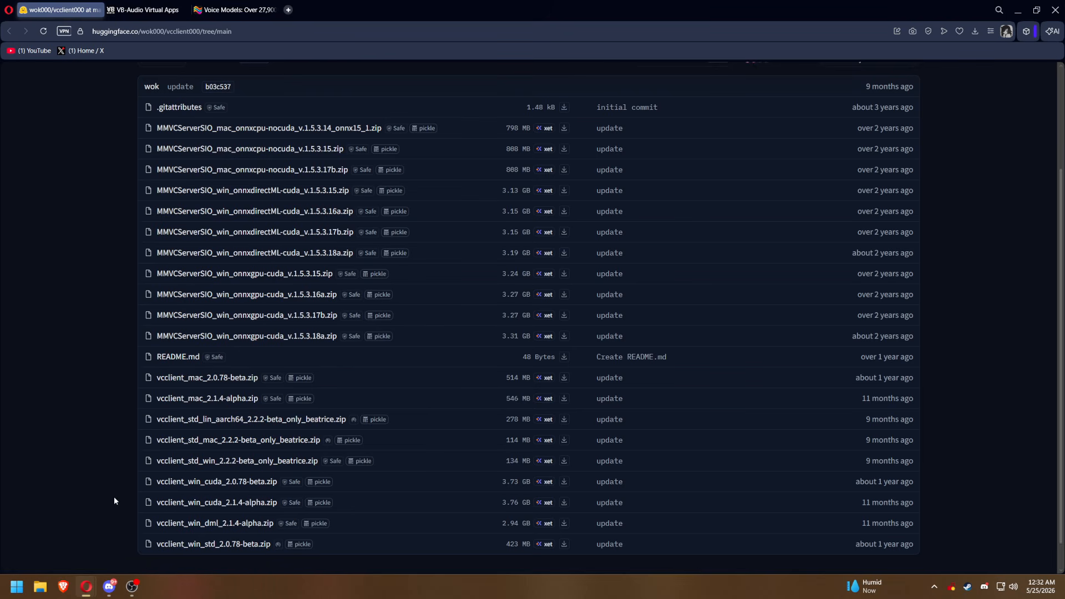
left_click(197, 481)
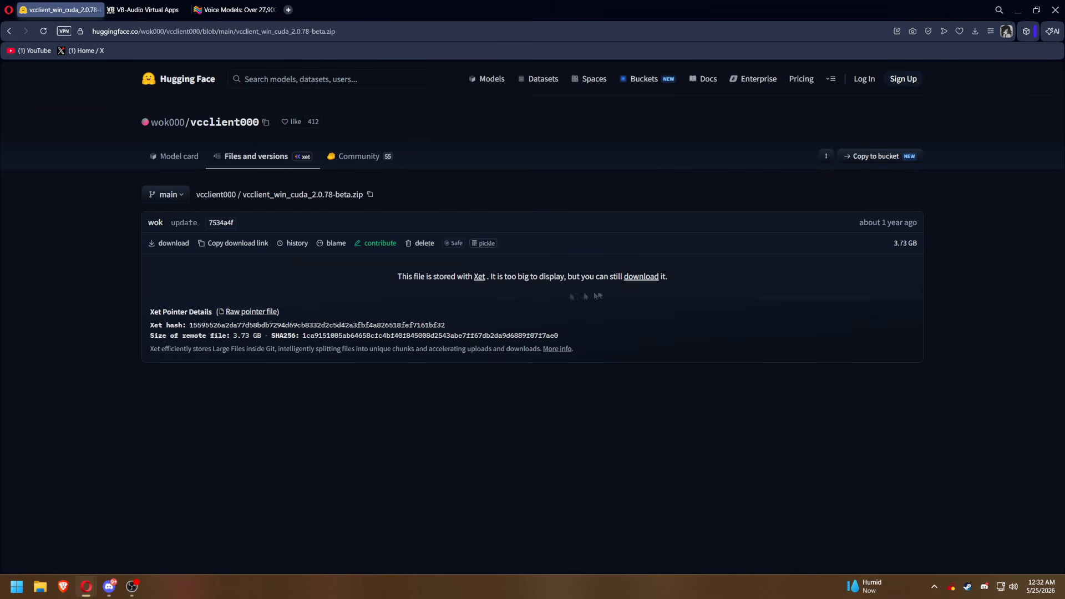
left_click(641, 276)
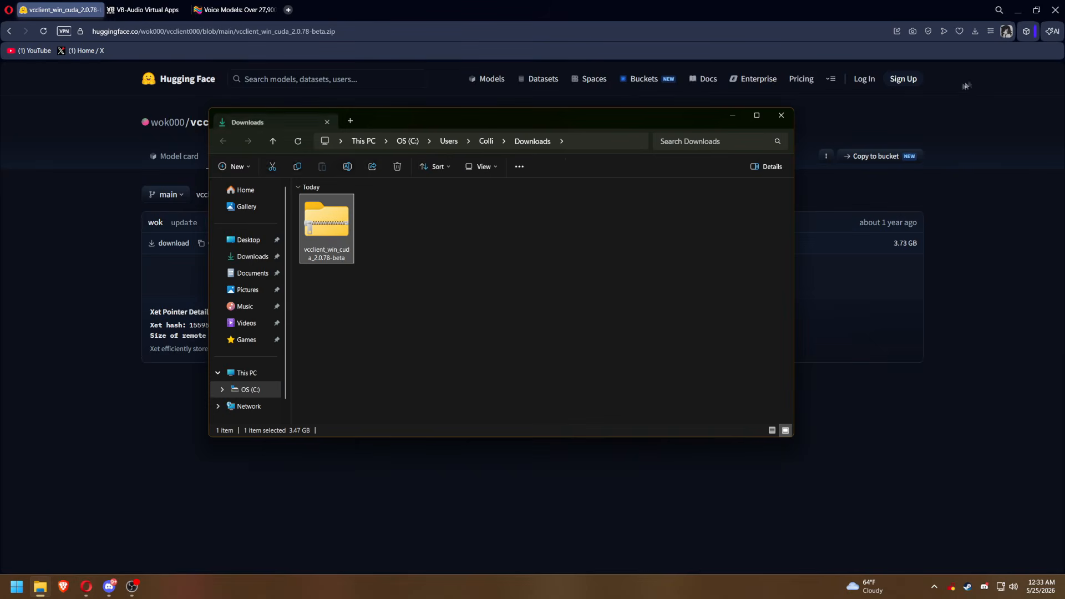
Open the downloaded vcclient_win_cuda_2.0.78-beta archive and minimize the browser to leave free desktop space beside the archive window.
double_click(340, 235)
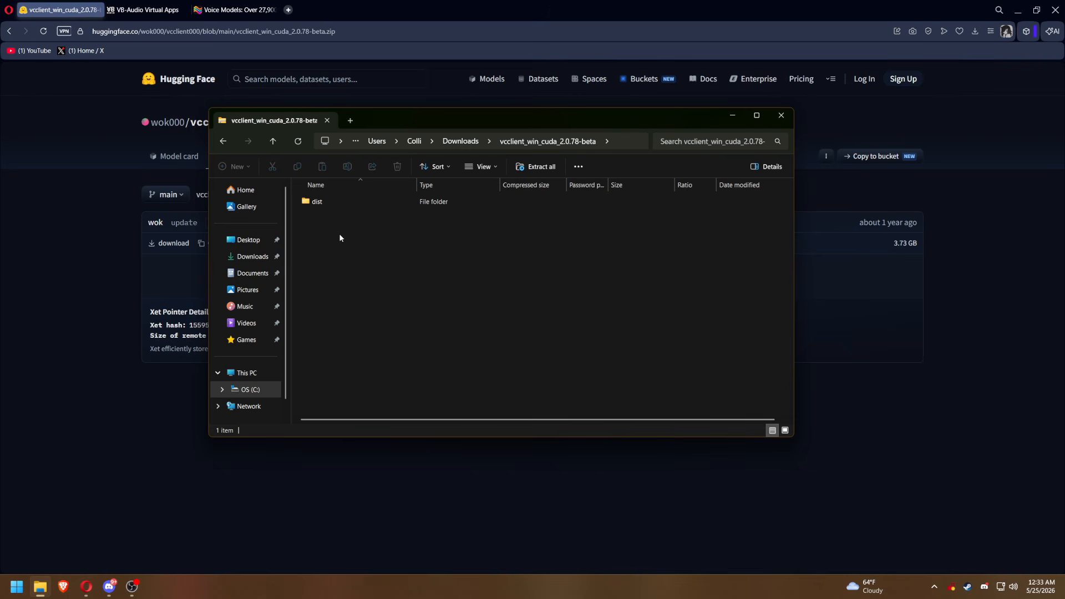
left_click(1018, 10)
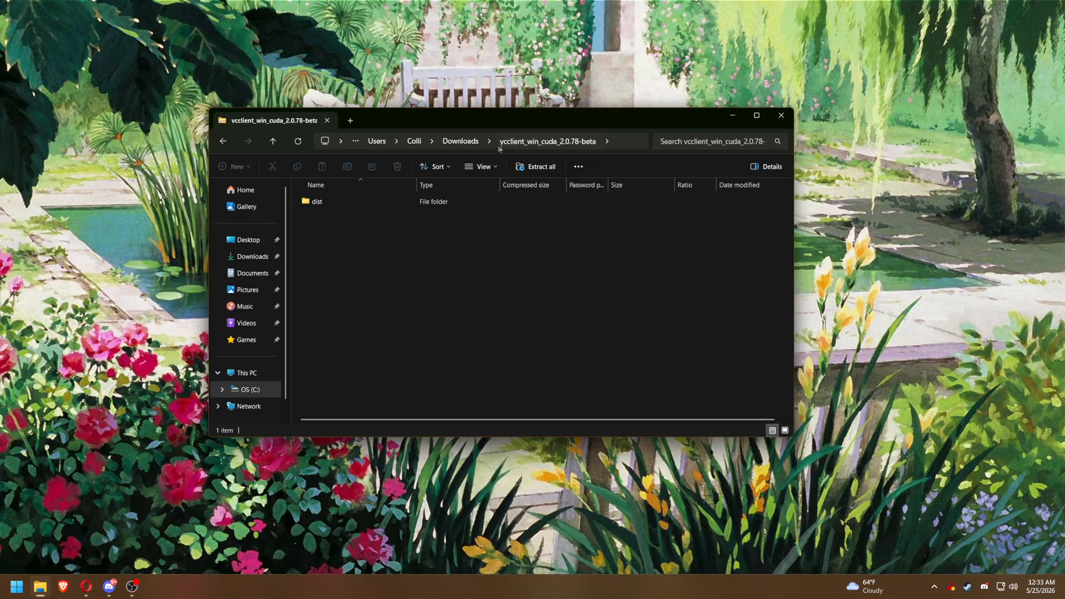
left_click_drag(582, 129, 790, 129)
Create a desktop folder named VoiceChanger and copy the dist folder from the opened archive into it.
right_click(132, 150)
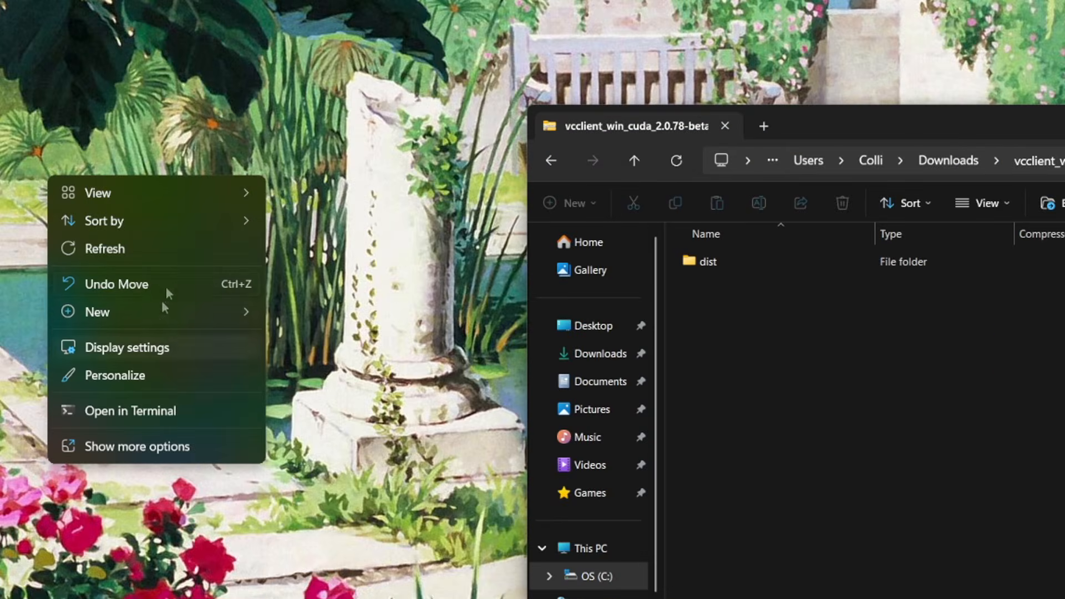
mouse_move(170, 309)
left_click(332, 321)
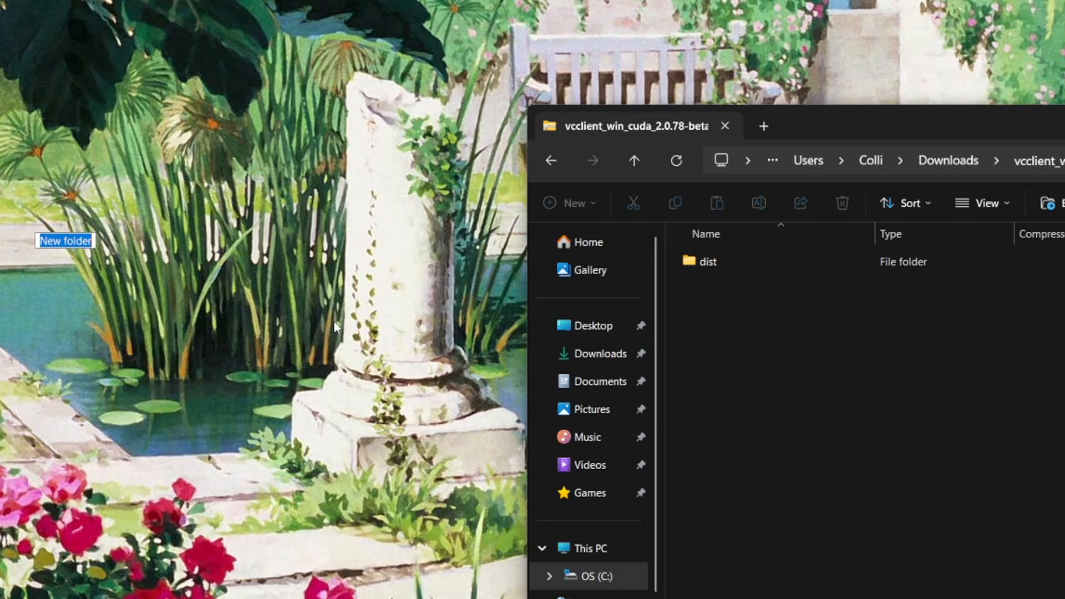
type("VoiceChabn")
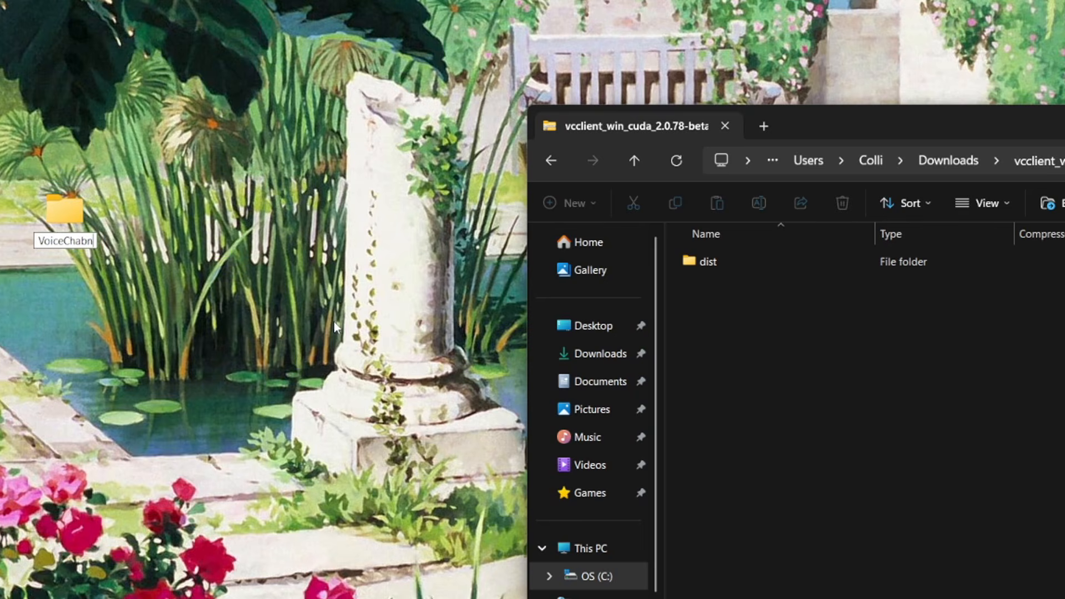
key("BackSpace")
key("BackSpace")
type("nger")
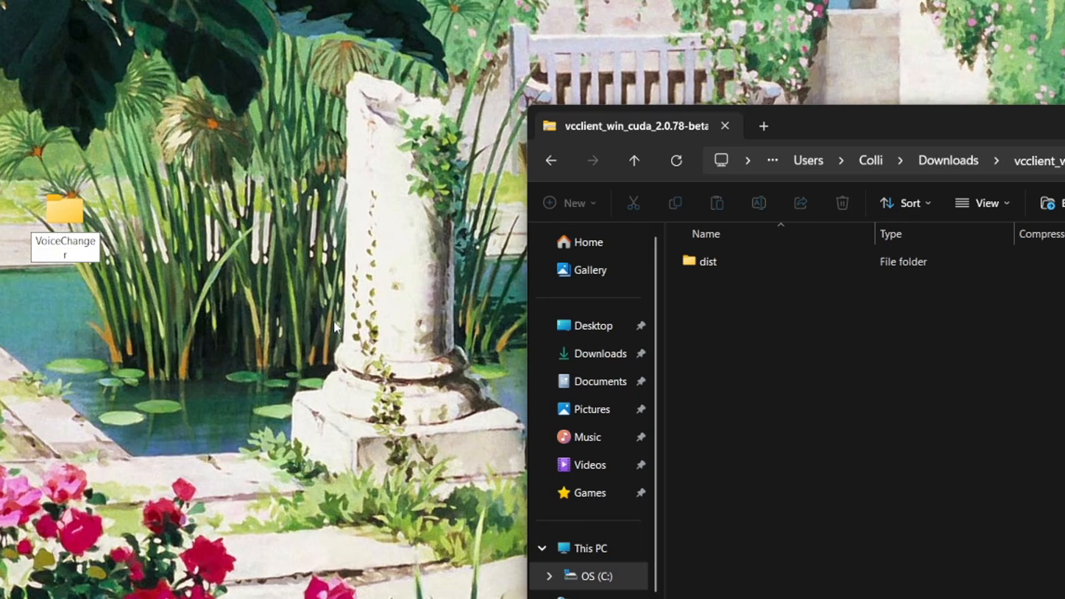
key("Return")
left_click_drag(707, 266, 74, 238)
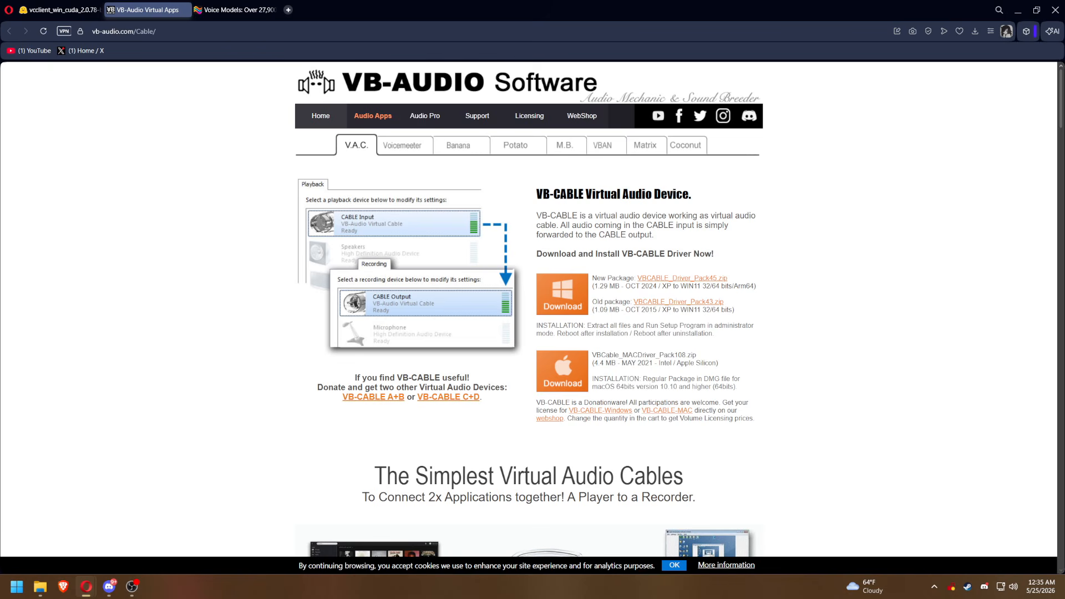
Download the Windows VB-CABLE package VBCABLE_Driver_Pack45.zip from the VB-Audio page and show it in its folder.
left_click(61, 10)
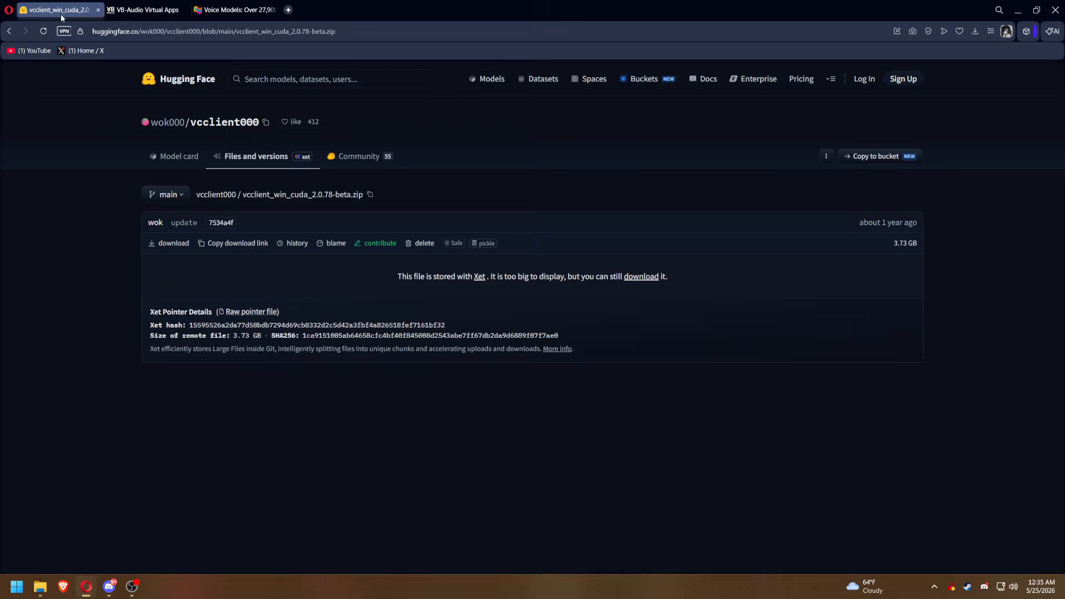
left_click(163, 10)
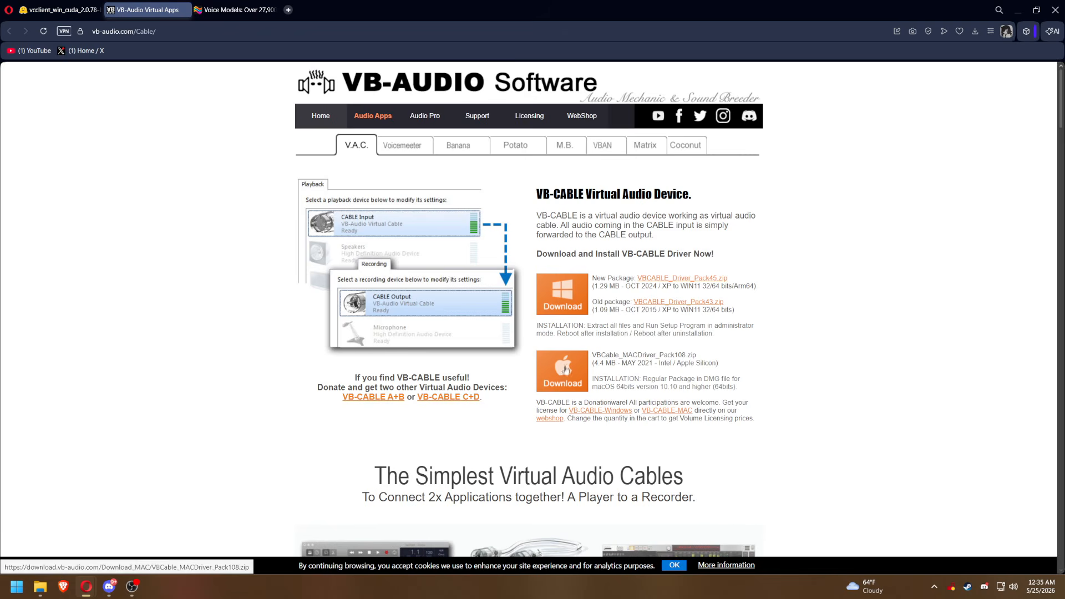
left_click(560, 299)
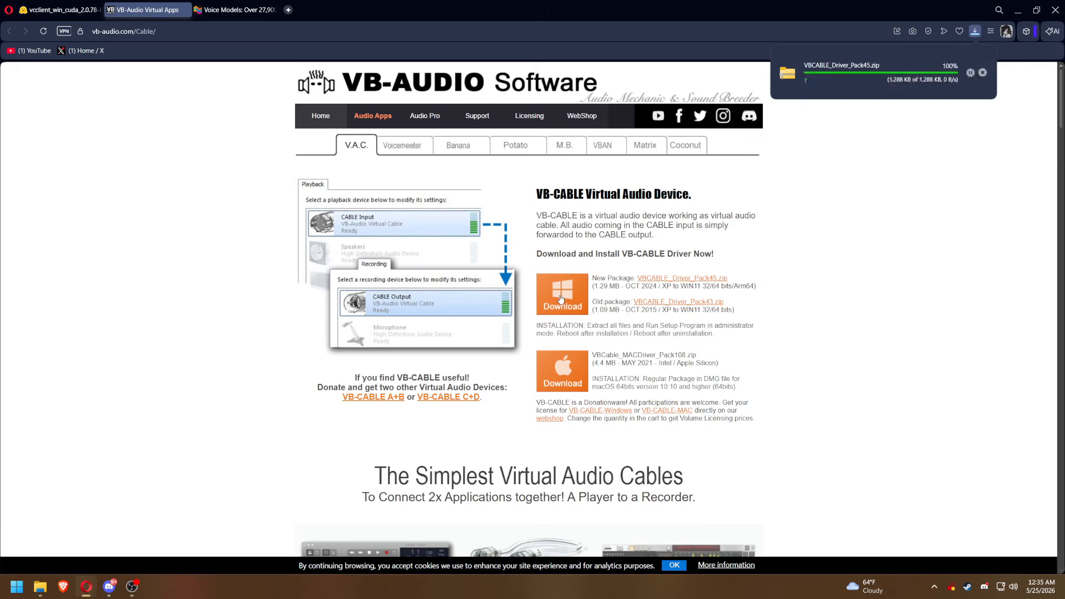
left_click(950, 94)
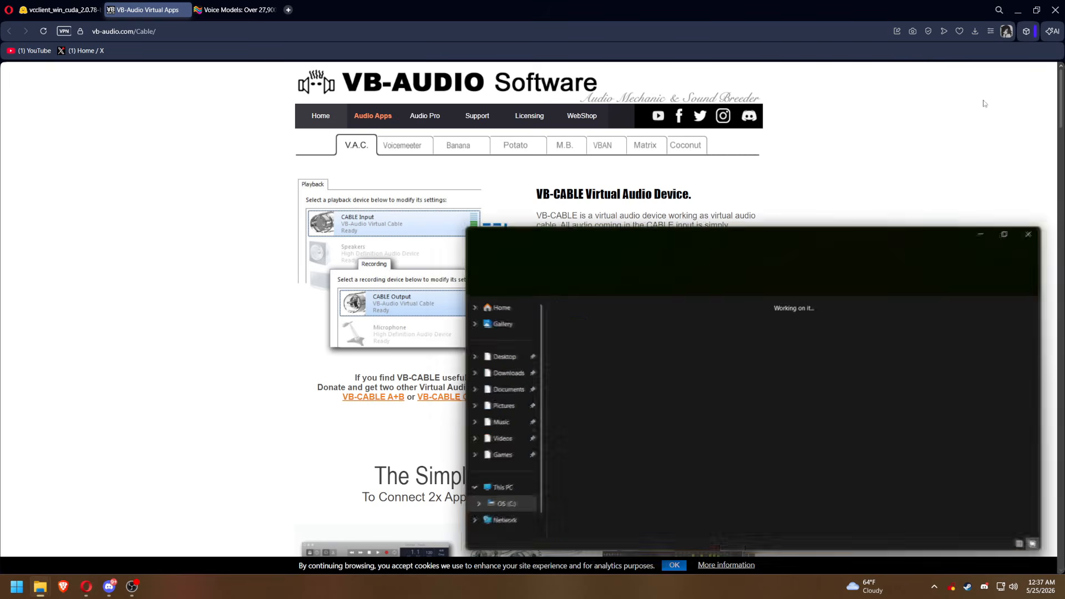
Extract VBCABLE_Driver_Pack45.zip into a new folder named VirtualCable inside the desktop's VoiceChanger folder.
right_click(586, 358)
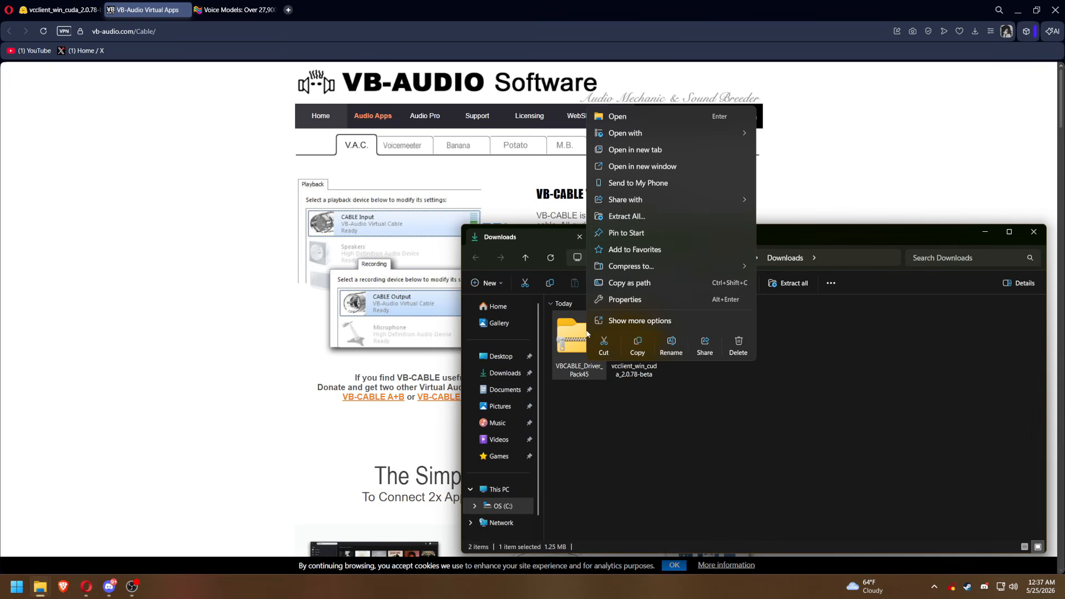
left_click(638, 218)
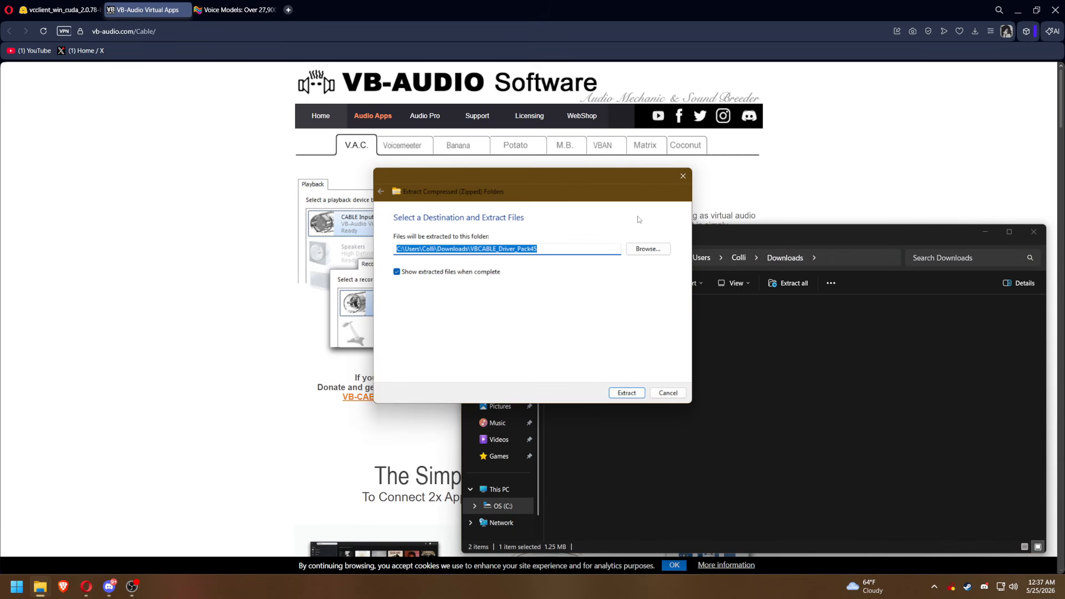
left_click(647, 249)
left_click(536, 268)
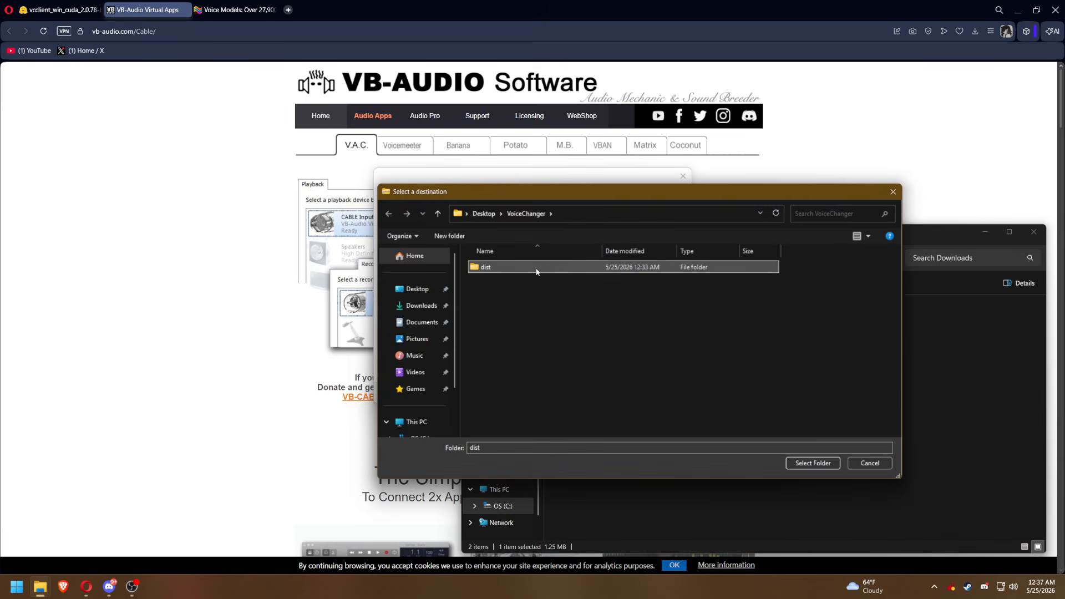
right_click(520, 288)
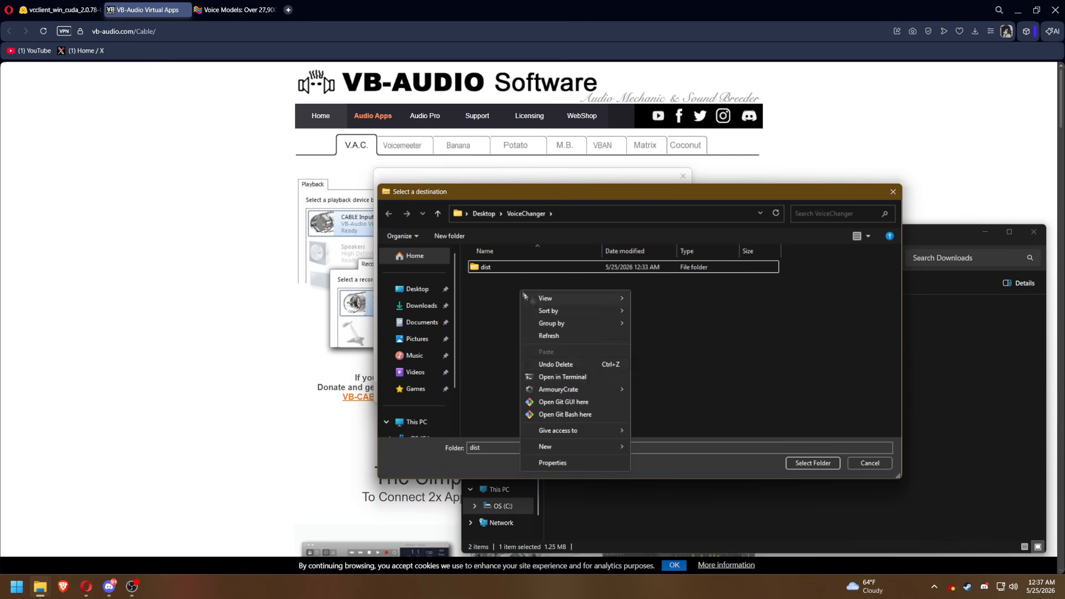
mouse_move(577, 447)
left_click(642, 449)
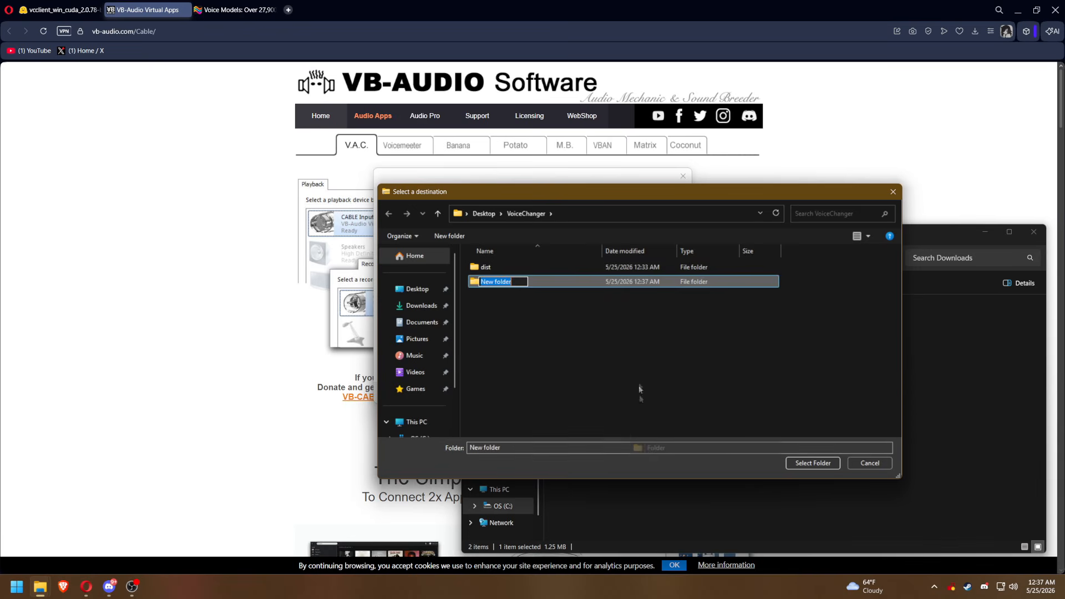
type("Virtual")
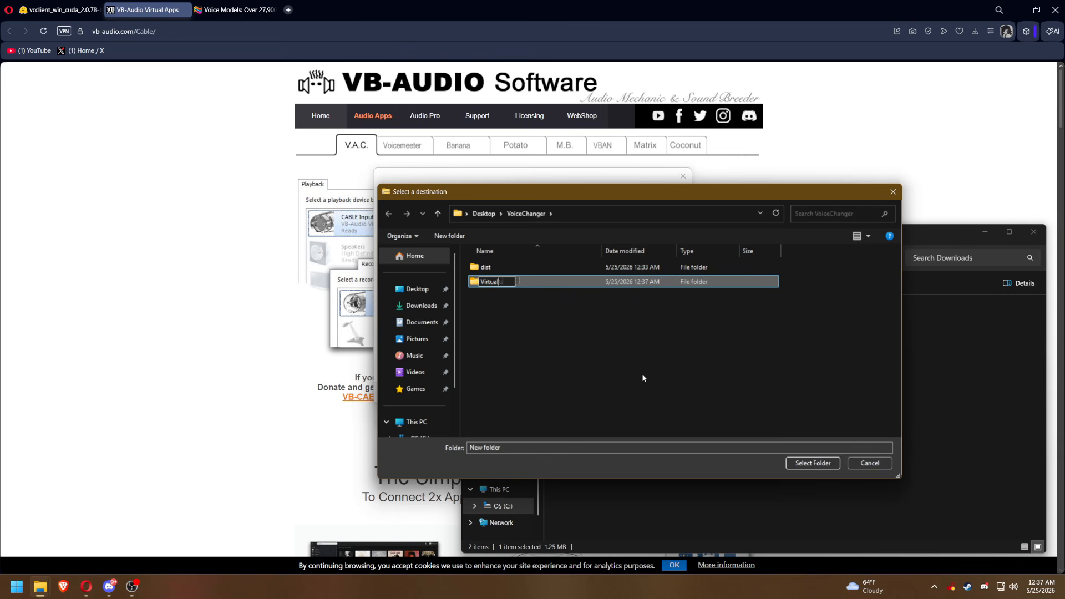
type("Cable")
key("Return")
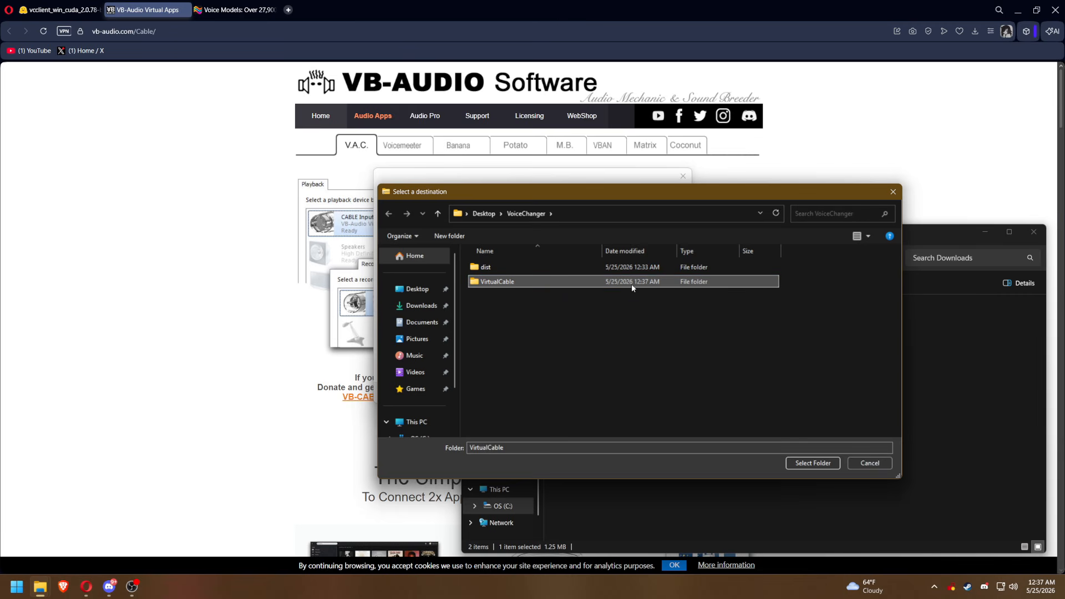
left_click(799, 462)
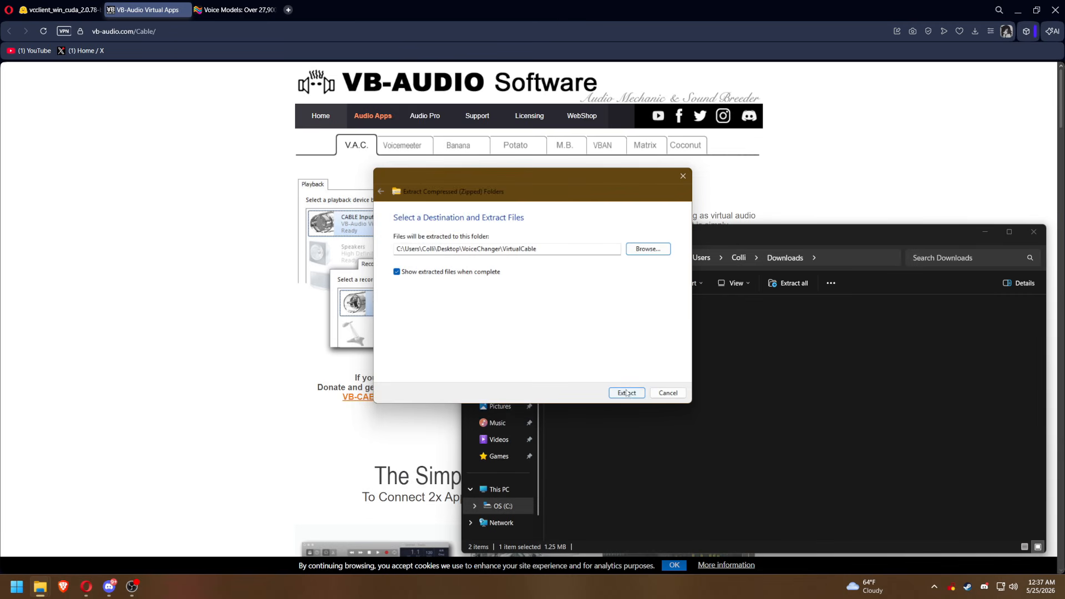
left_click(627, 392)
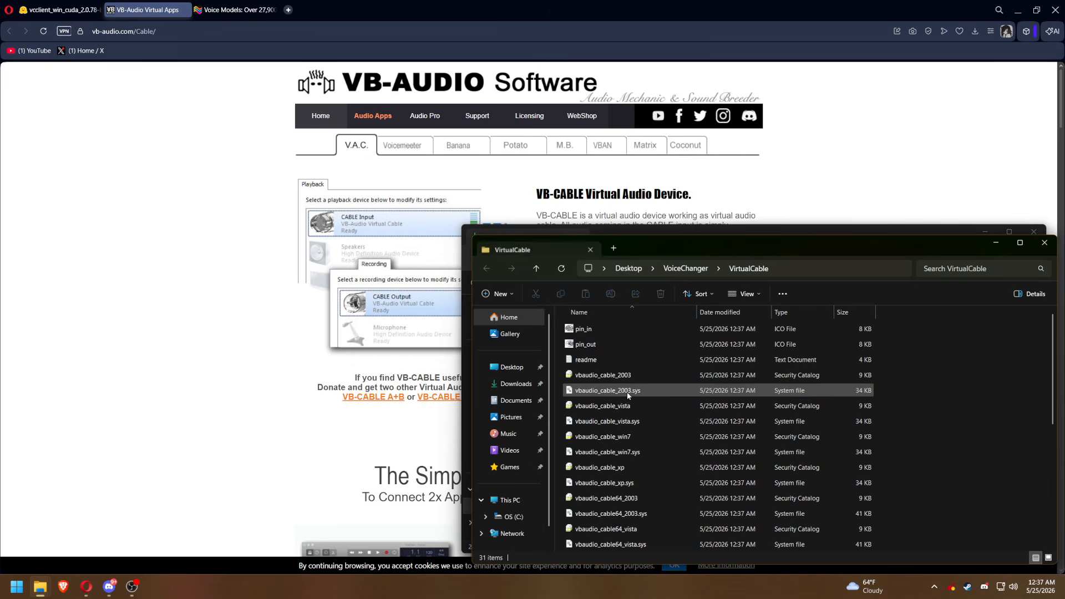
Run VBCABLE_Setup_x64 from the extracted VirtualCable folder as administrator.
left_click_drag(745, 247, 496, 186)
left_click(1020, 233)
left_click(489, 406)
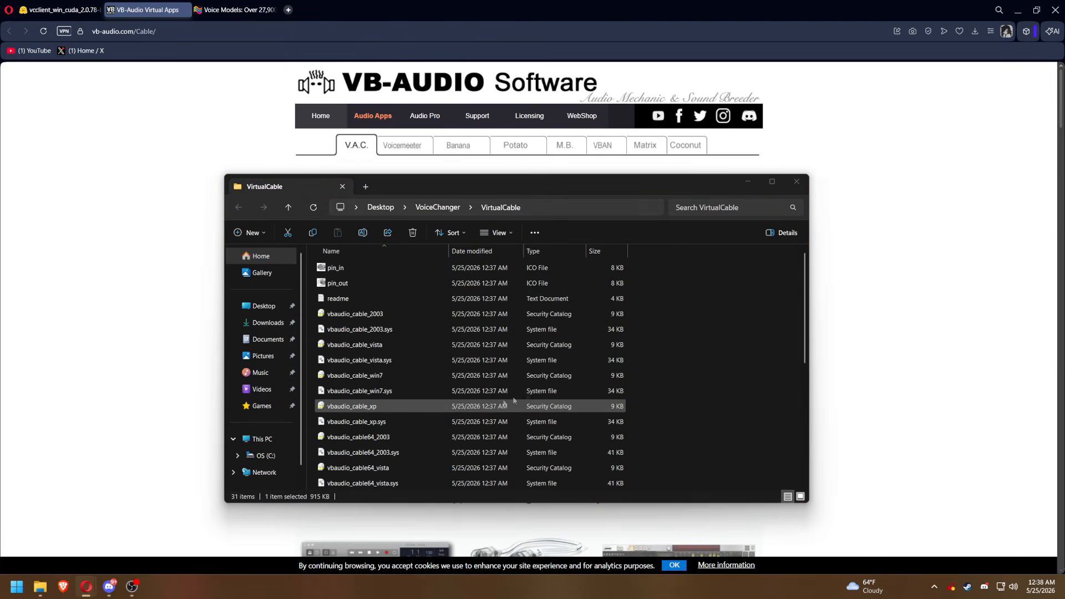
left_click_drag(804, 307, 796, 421)
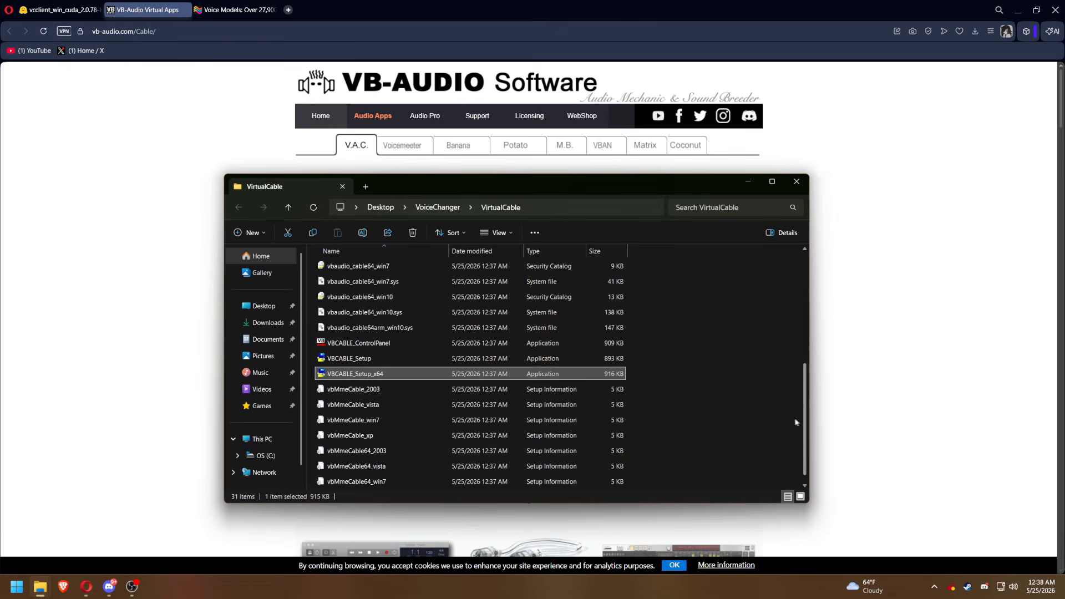
right_click(367, 376)
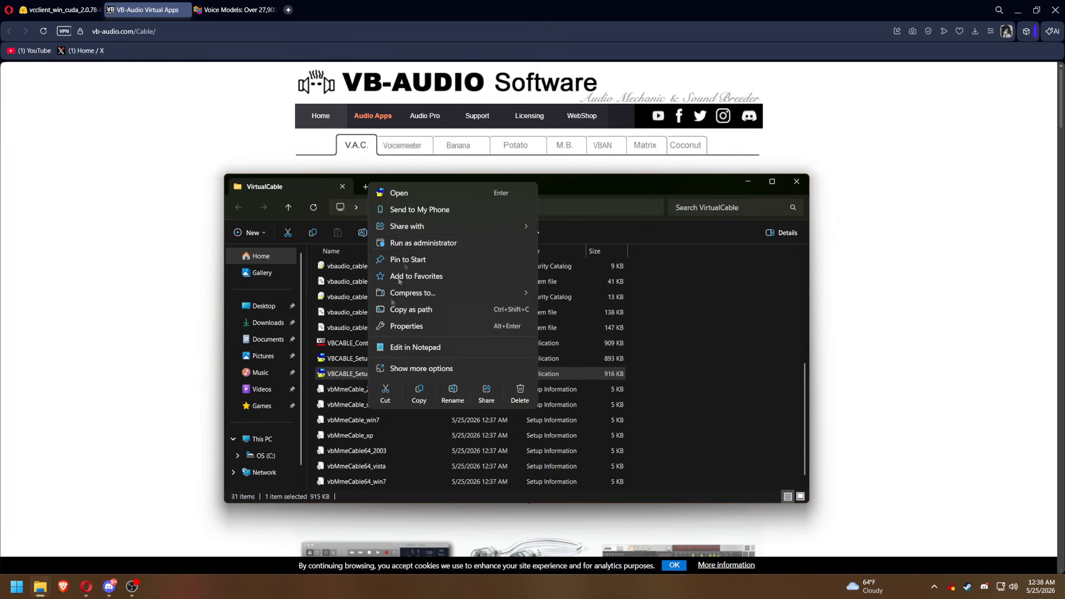
left_click(416, 252)
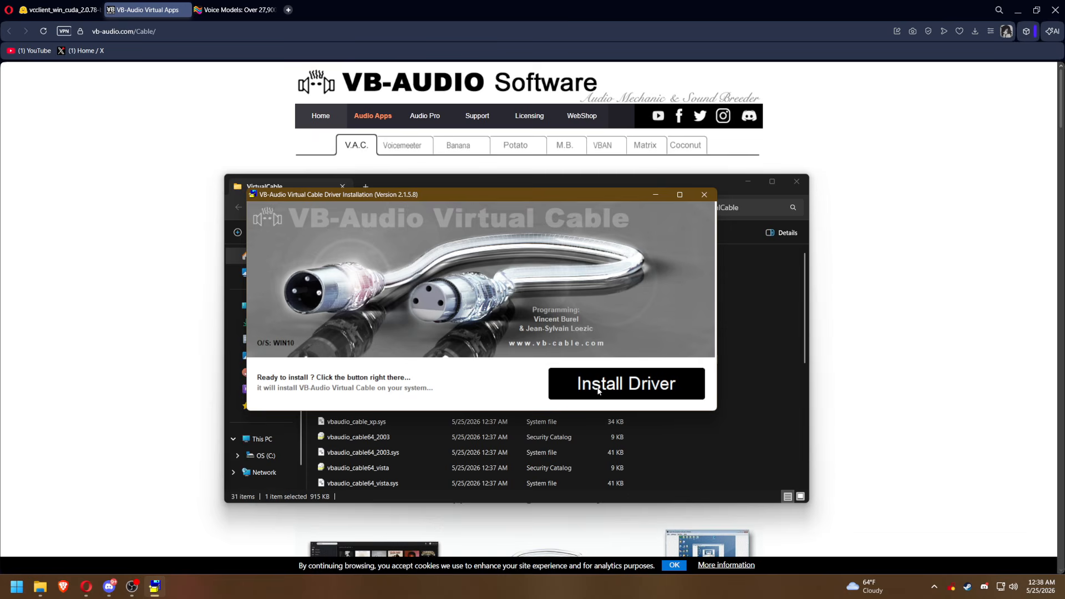
Install the VB-Audio Virtual Cable driver, postpone the computer restart and dismiss the installer's completion message.
left_click(561, 394)
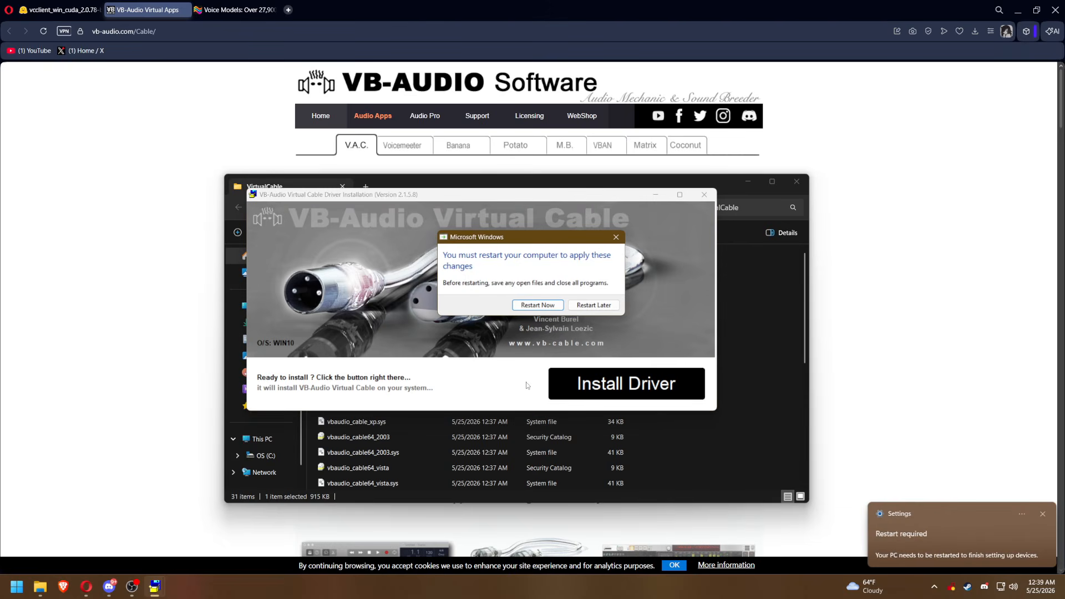
left_click(591, 306)
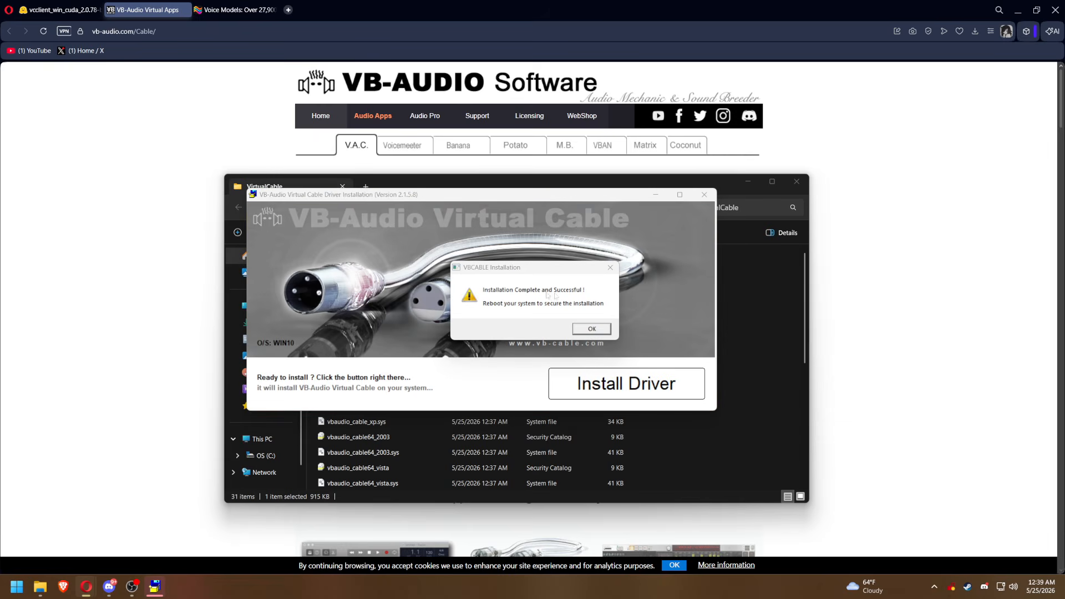
left_click(591, 335)
left_click(592, 330)
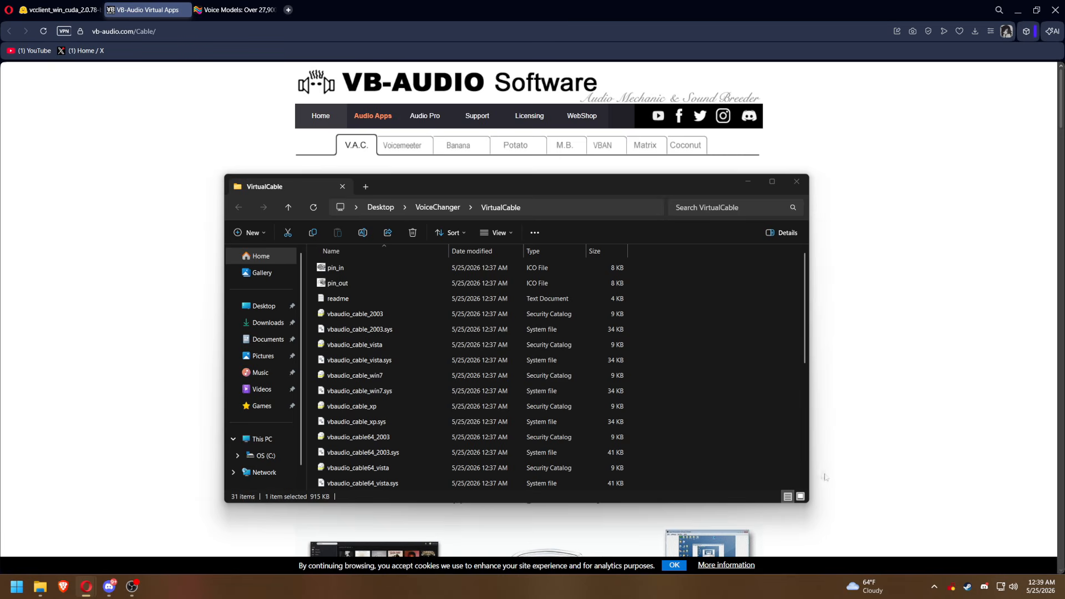
Open the Windows sound settings.
right_click(1013, 586)
left_click(1006, 557)
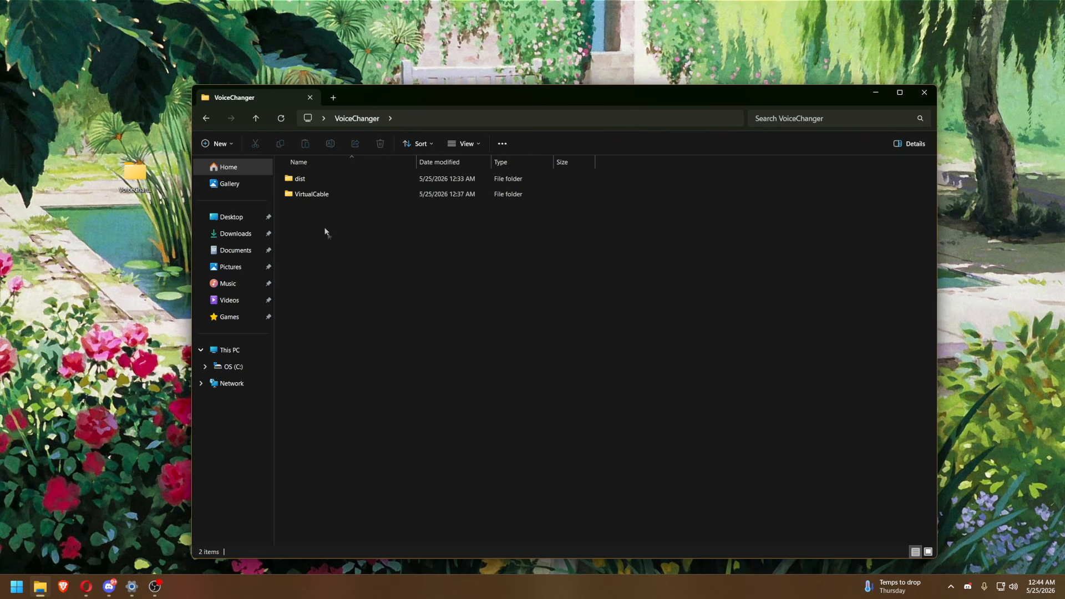
Run start_http from the dist\main folder, accepting the security warning, and dismiss the VCClient welcome message.
left_click(301, 182)
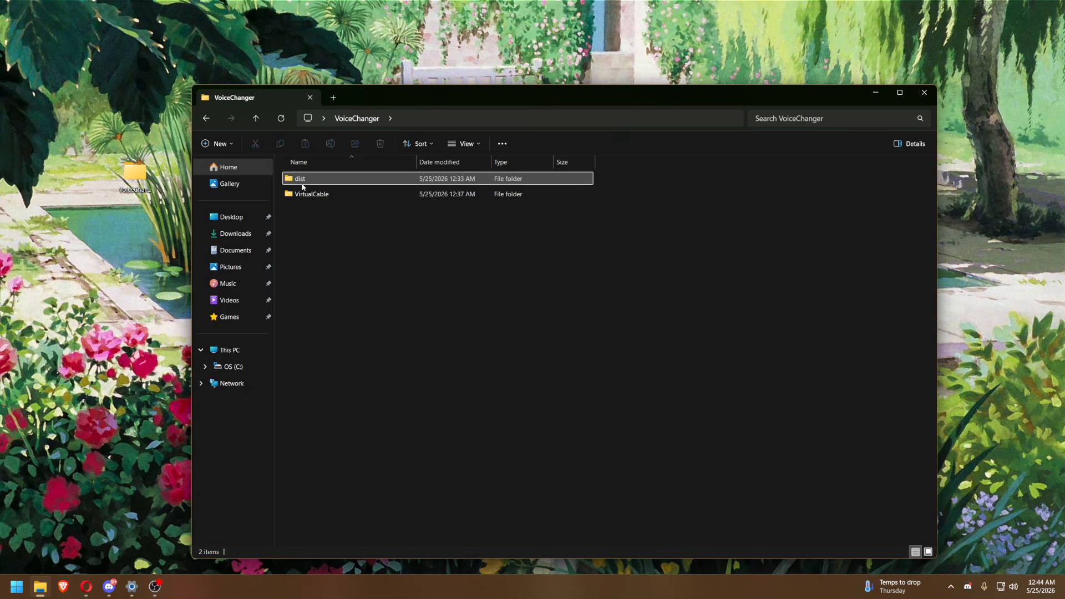
double_click(302, 187)
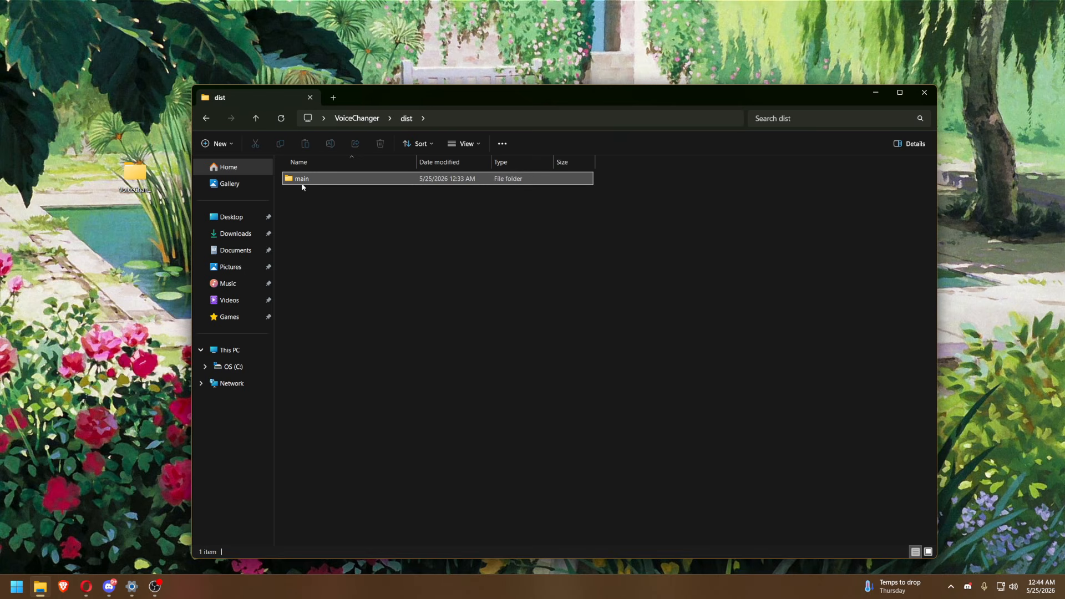
double_click(302, 184)
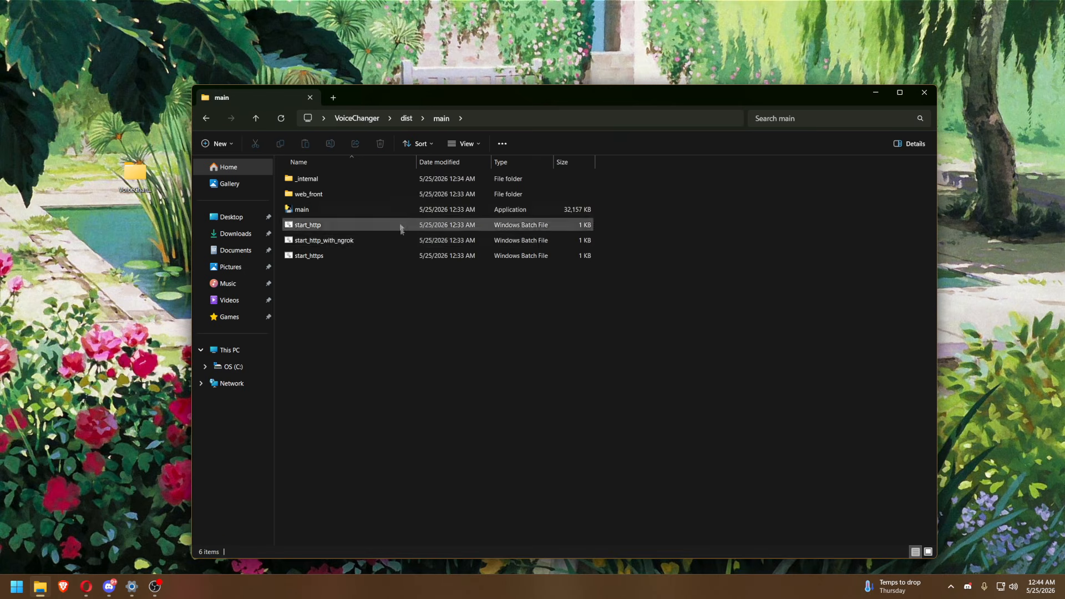
double_click(319, 227)
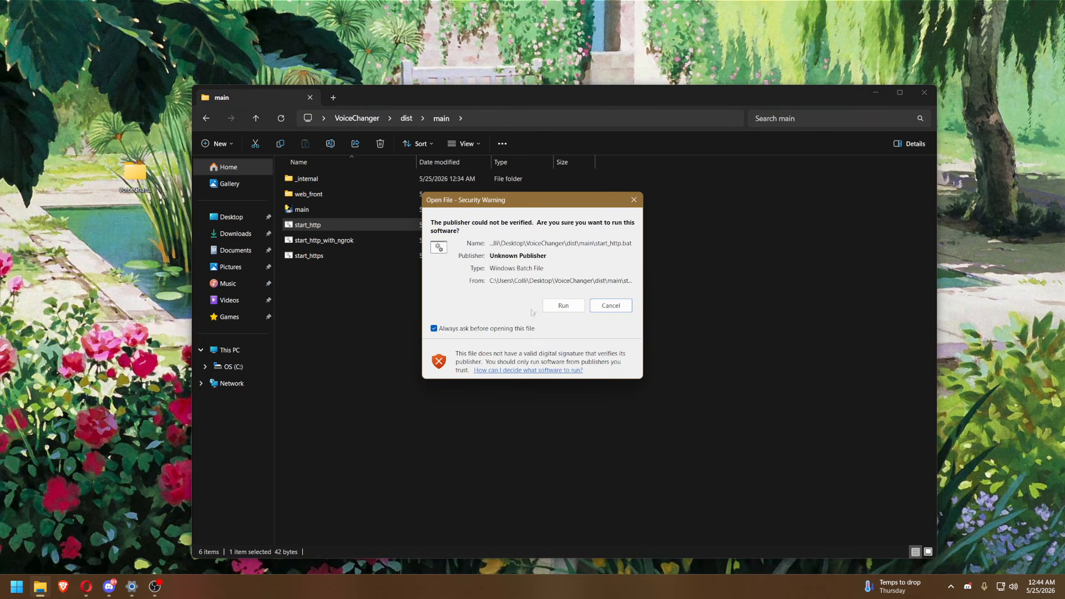
left_click(563, 305)
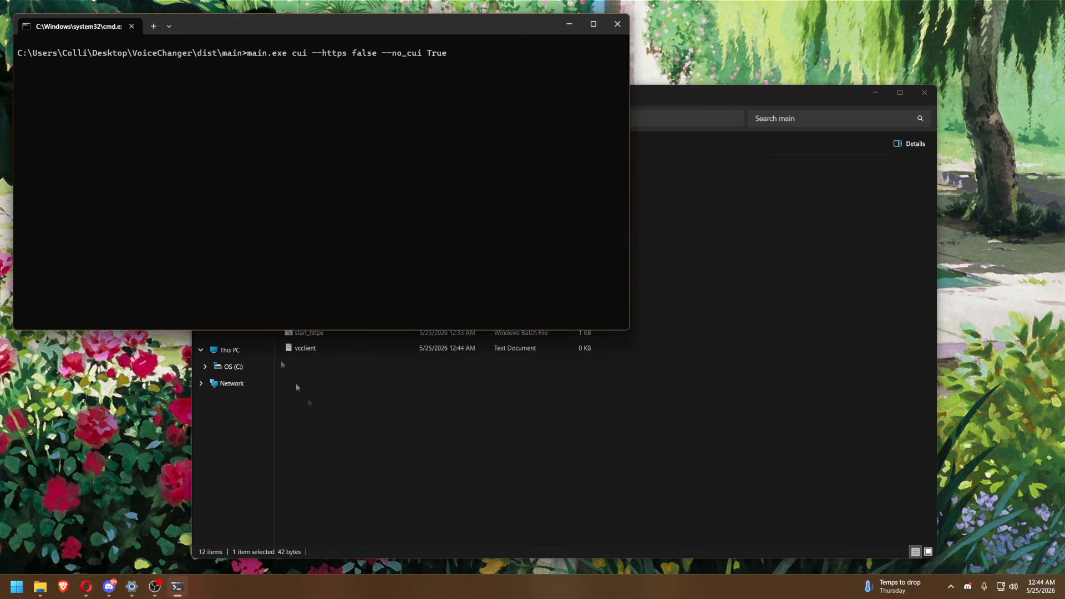
left_click(381, 463)
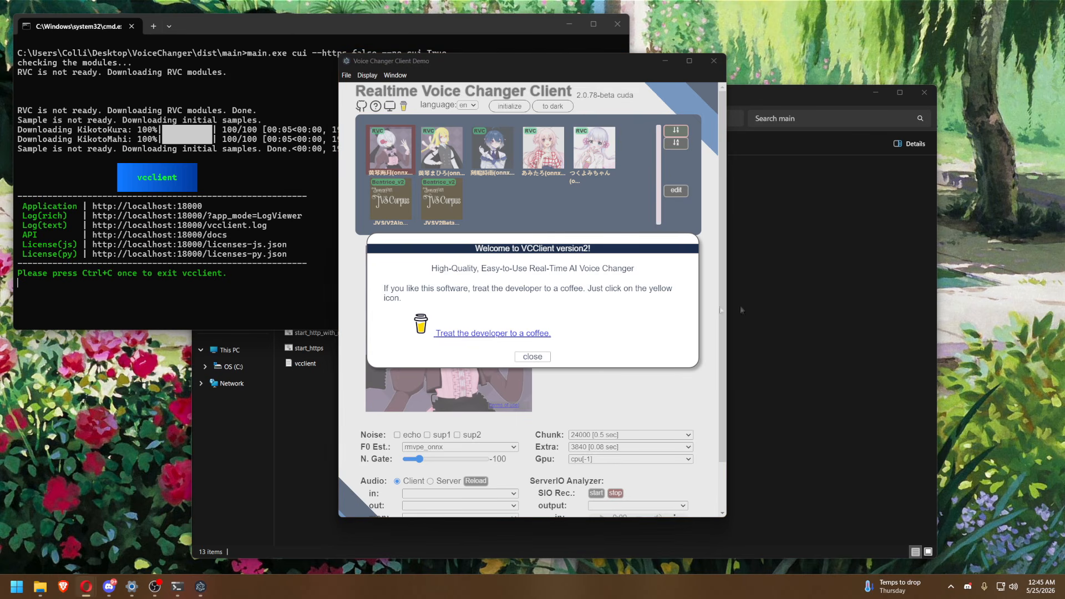
left_click(538, 359)
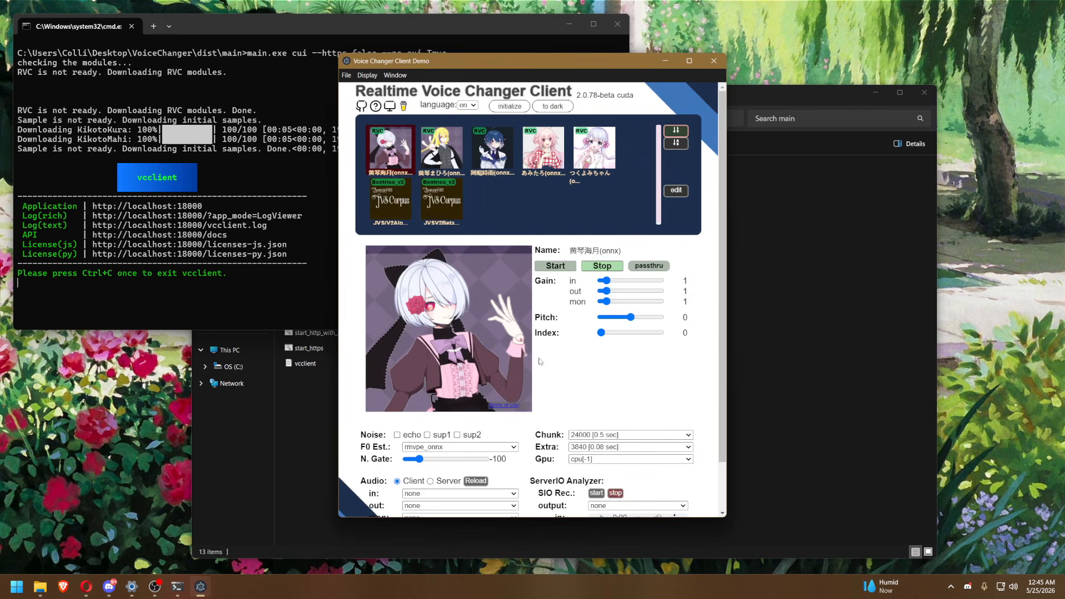
Set the client audio input to the default Yeti microphone, output to CABLE In 16ch (VB-Audio Virtual Cable) and monitor to Default - Speakers (Realtek(R) Audio).
scroll(559, 387, "down", 1)
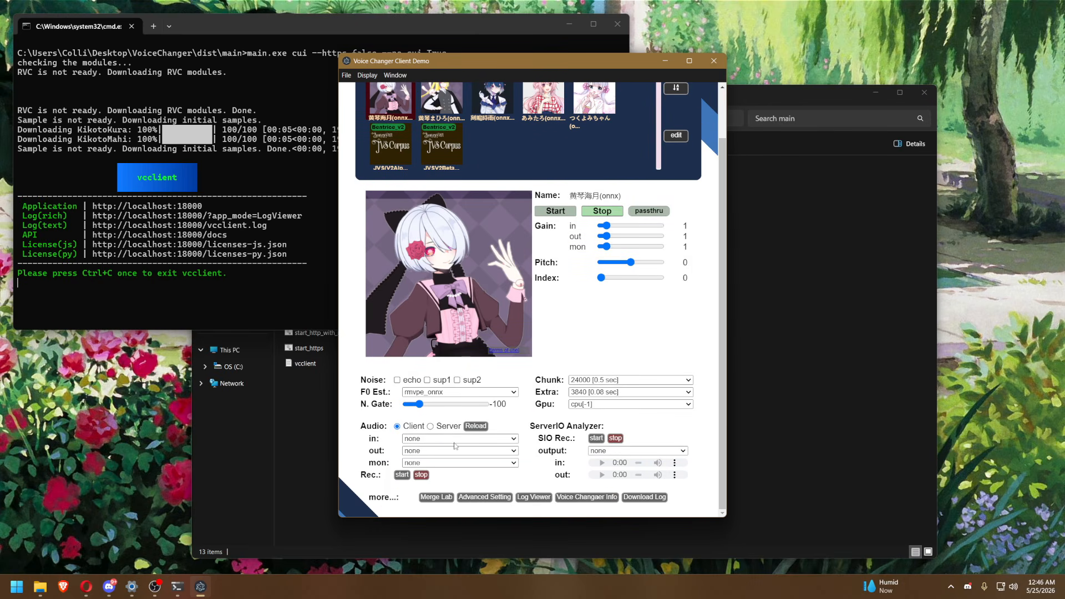
left_click(456, 439)
left_click(456, 447)
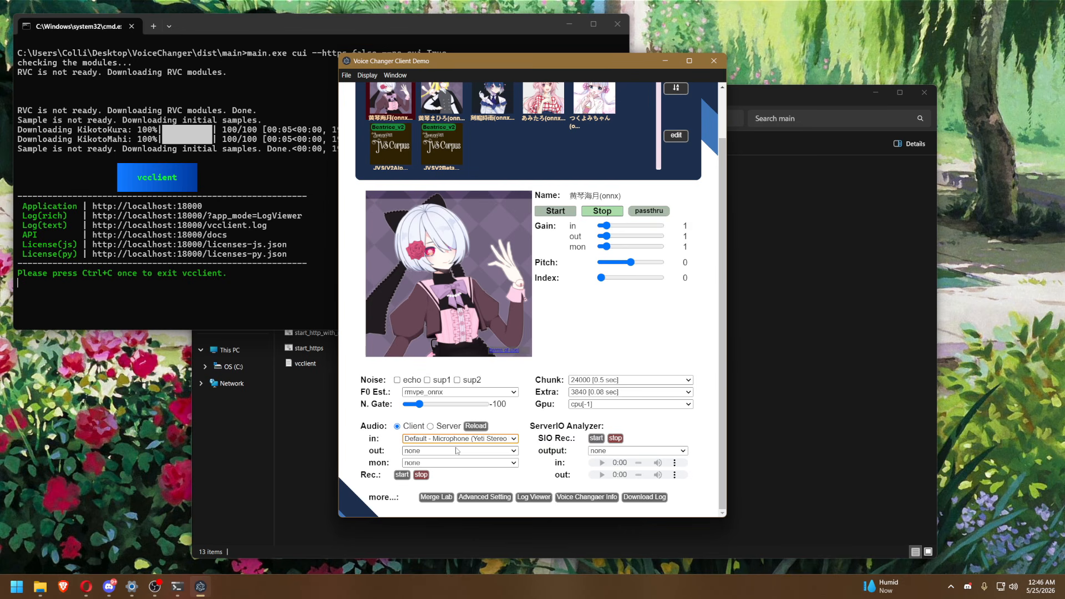
left_click(456, 450)
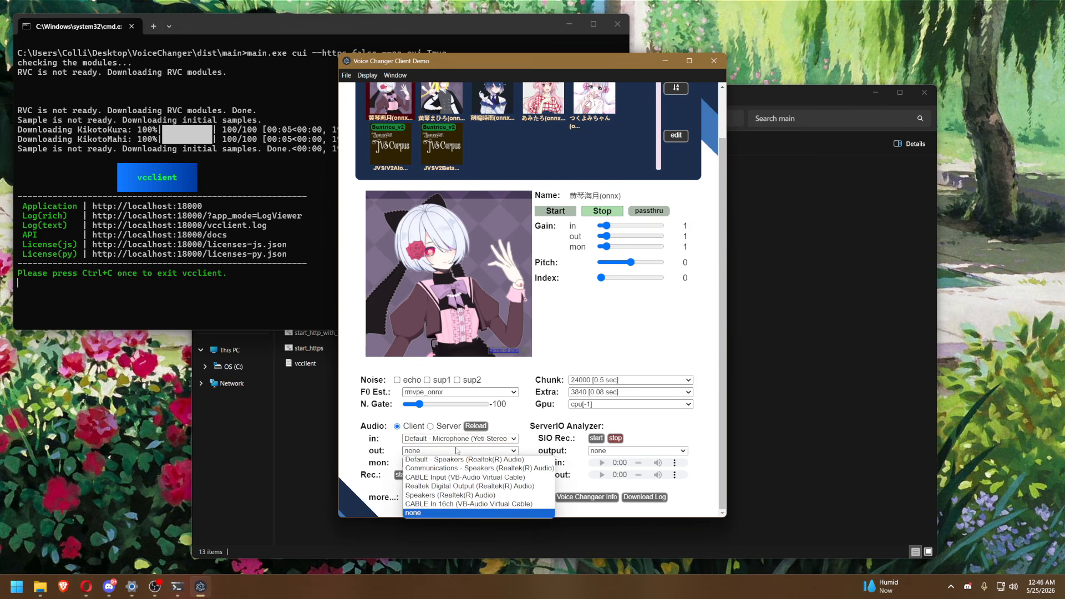
left_click(481, 504)
left_click(86, 586)
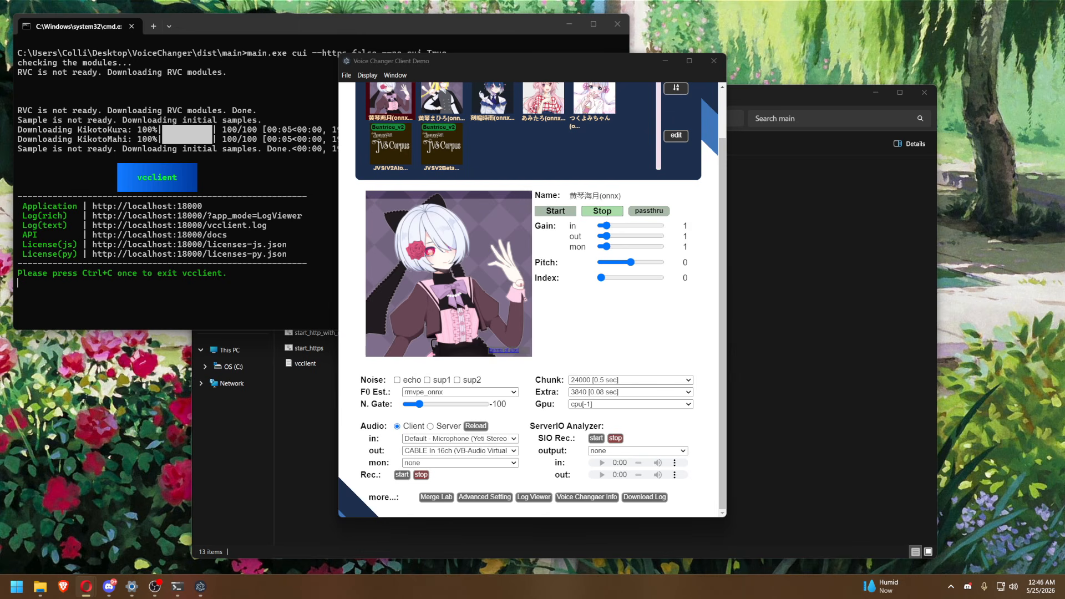
left_click(436, 465)
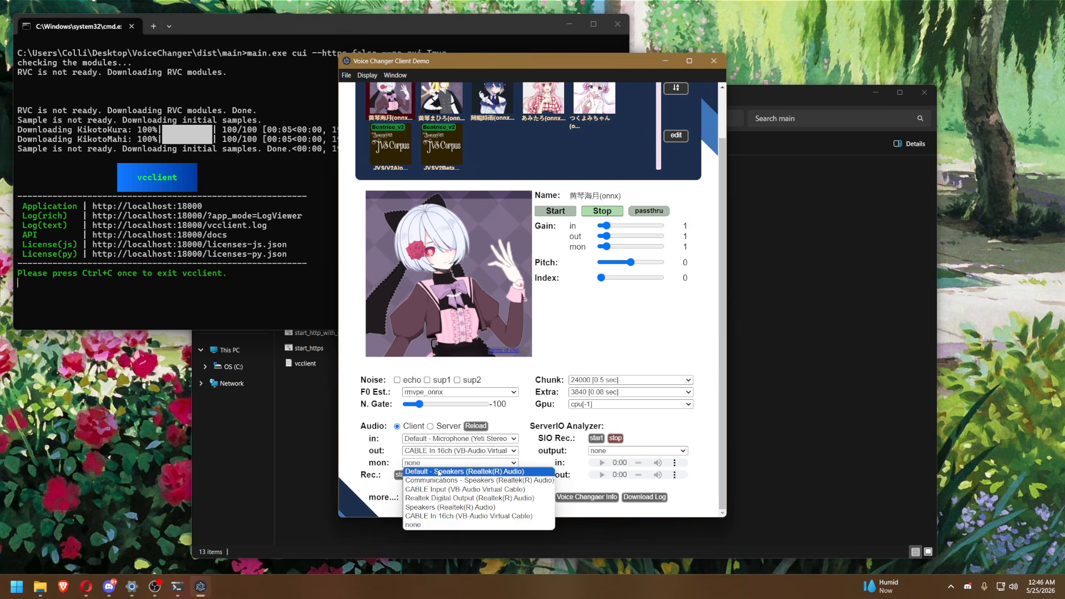
left_click(439, 471)
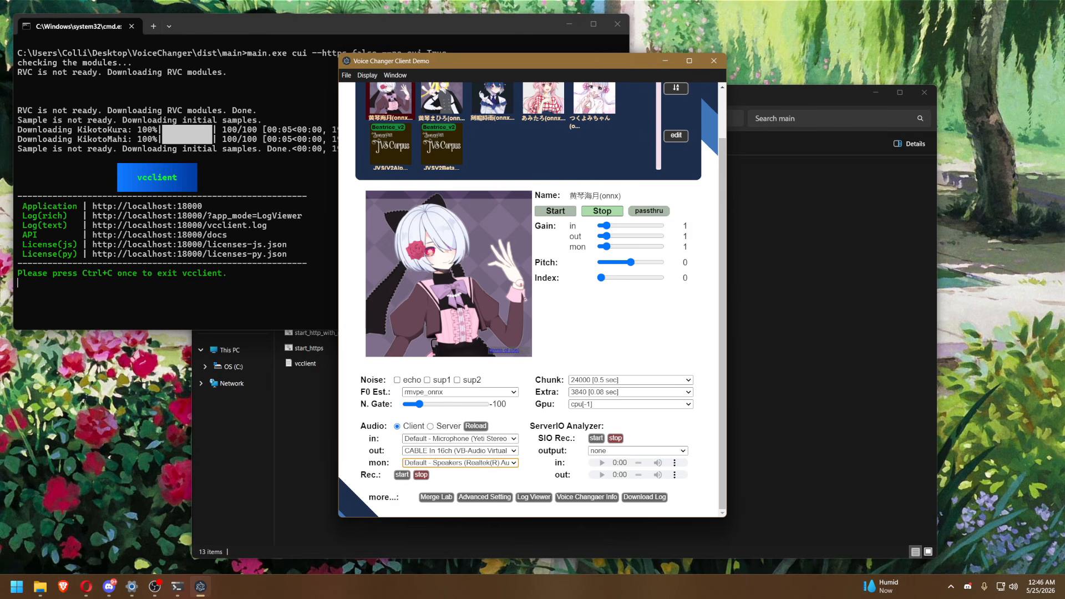
Check the Windows sound settings.
right_click(1014, 591)
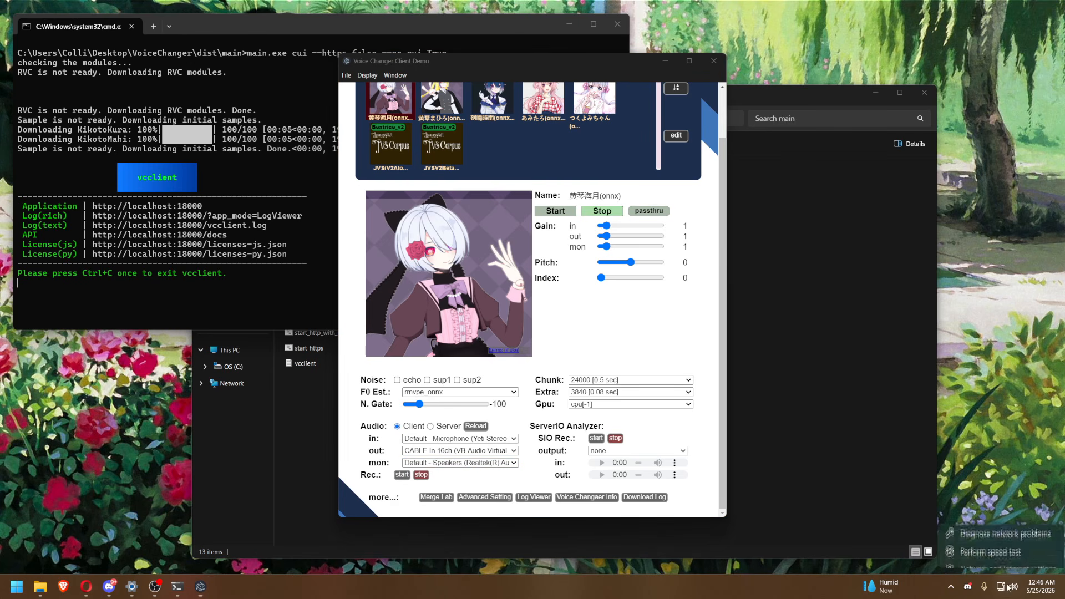
left_click(1006, 554)
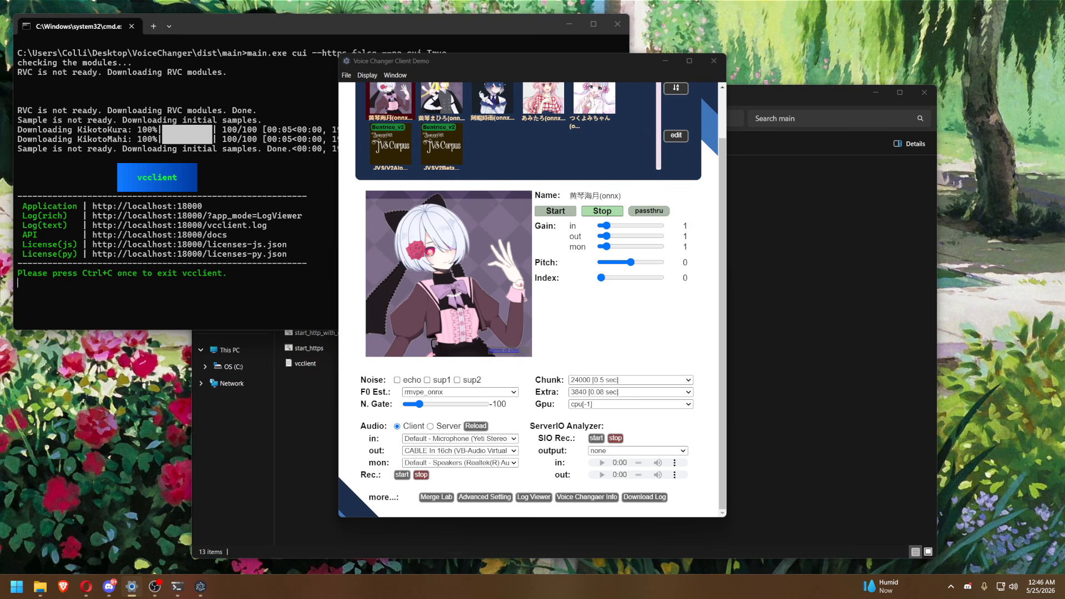
Lower the noise gate to -120, raise the pitch to 1 and try a slightly higher noise gate.
left_click(409, 404)
mouse_move(409, 405)
left_mouse_down()
mouse_move(422, 408)
mouse_move(404, 406)
left_mouse_up()
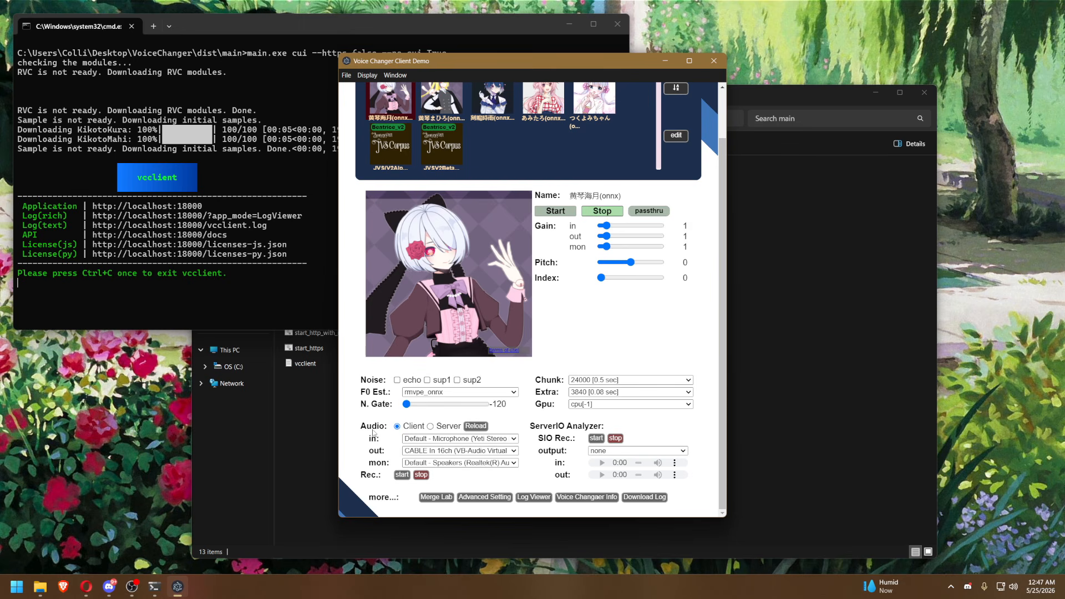
left_click_drag(655, 263, 633, 269)
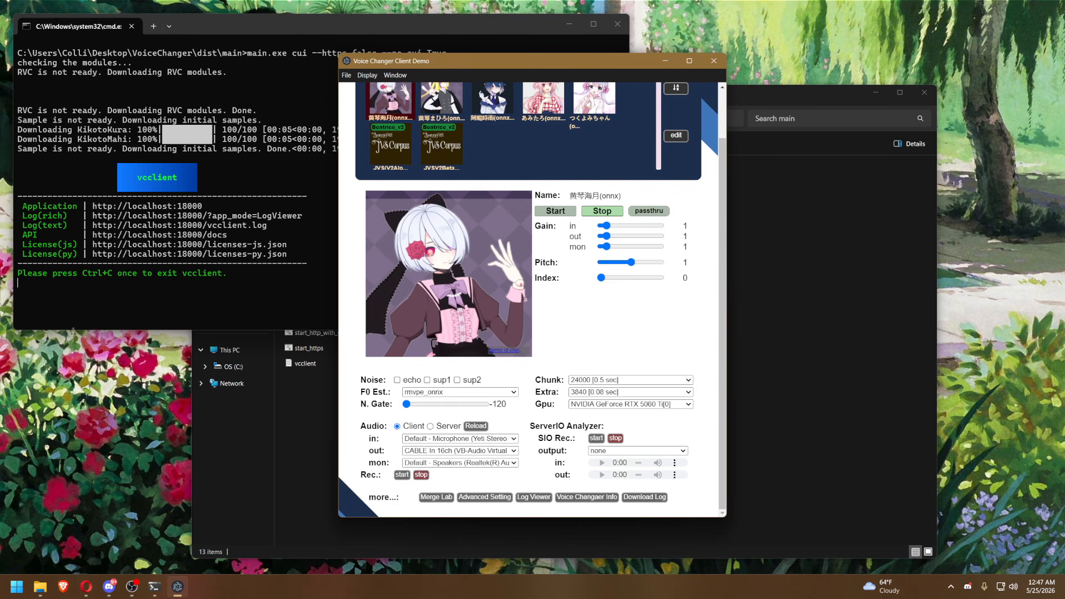
left_click_drag(413, 408, 423, 406)
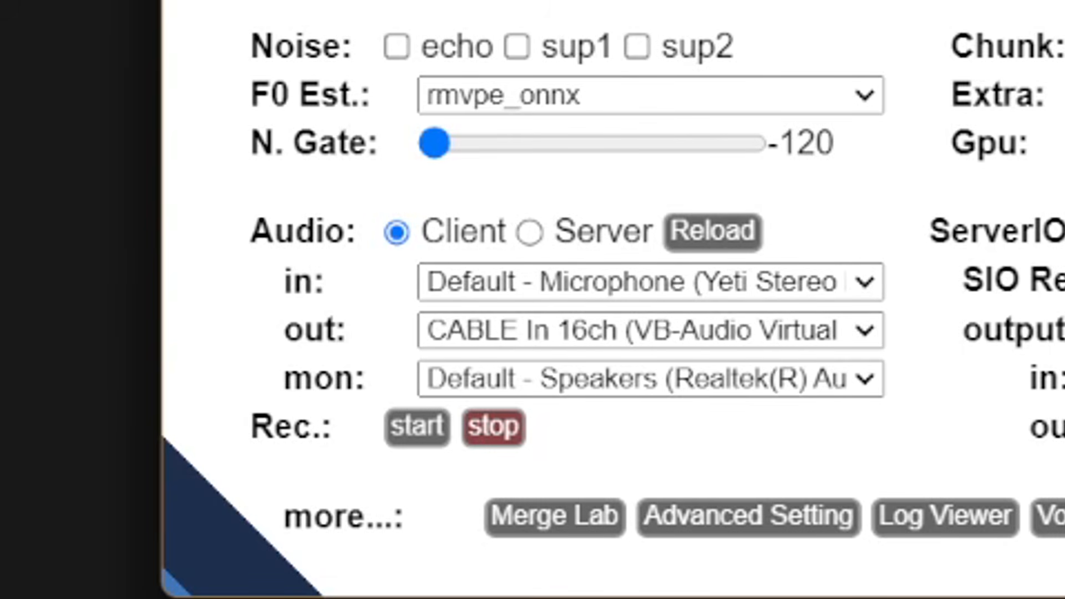
Record a short test clip of the converted voice.
left_click(417, 427)
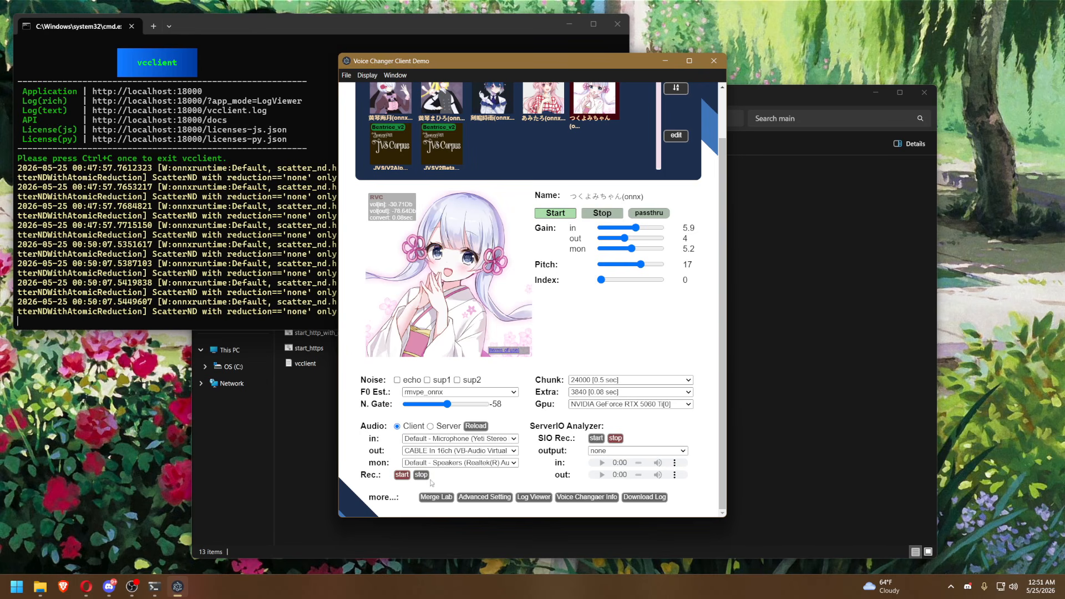
left_click(421, 474)
Enable the sup1 and sup2 noise suppression options while leaving echo cancellation off.
left_click(783, 348)
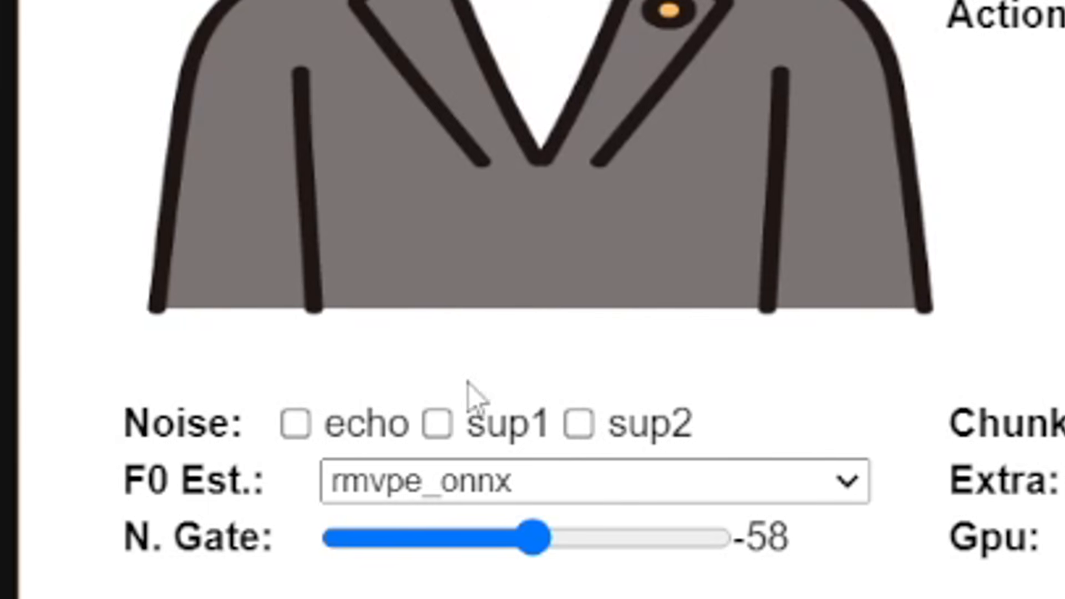
left_click(443, 431)
left_click(577, 430)
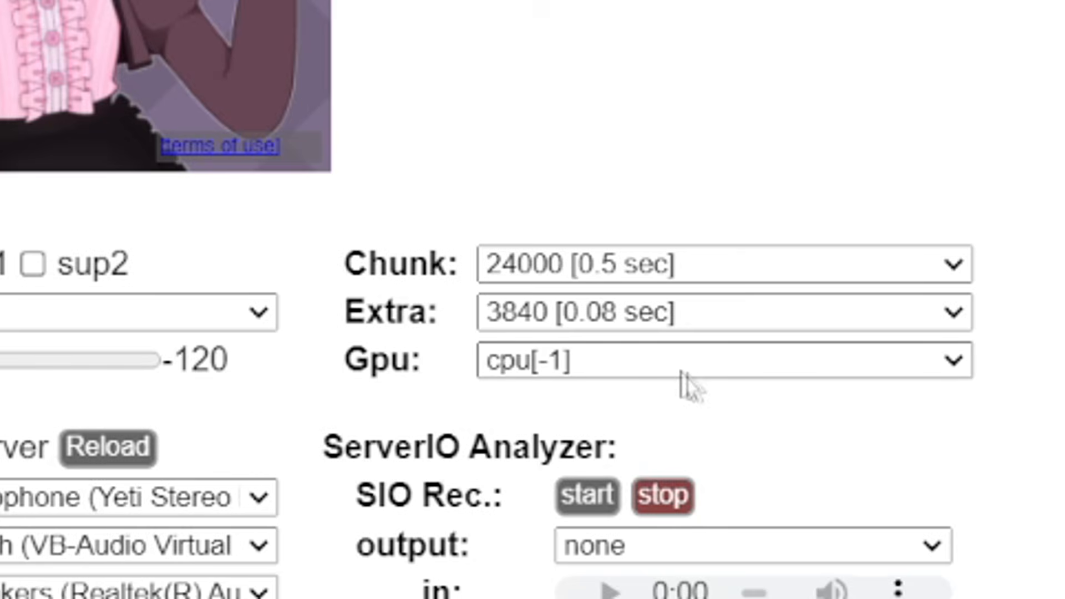
Set the processing device to NVIDIA GeForce RTX 5060 Ti[0] and open the list of chunk sizes.
left_click(676, 366)
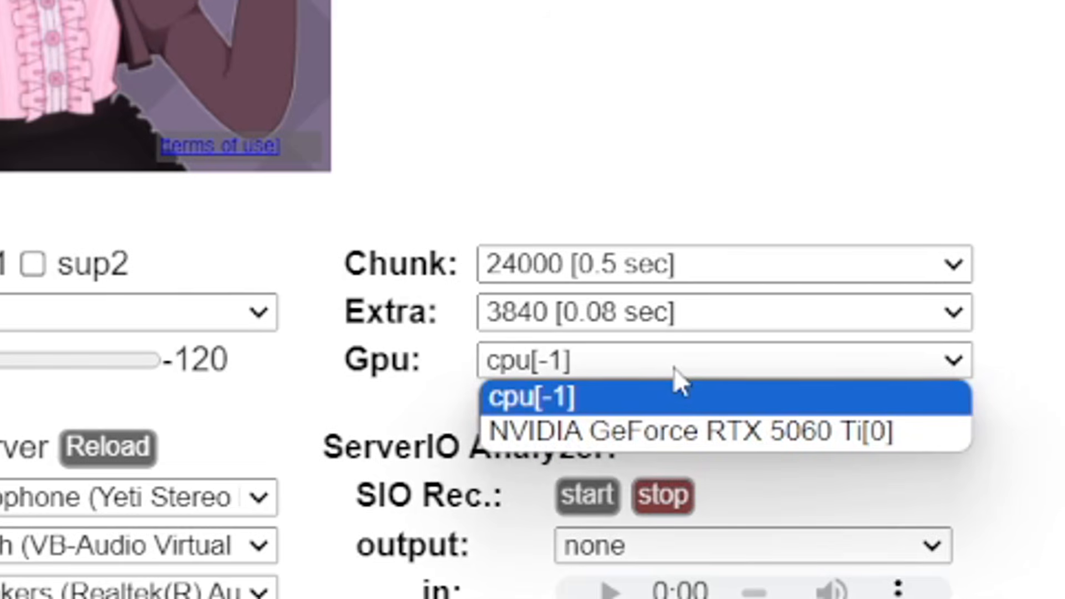
left_click(712, 433)
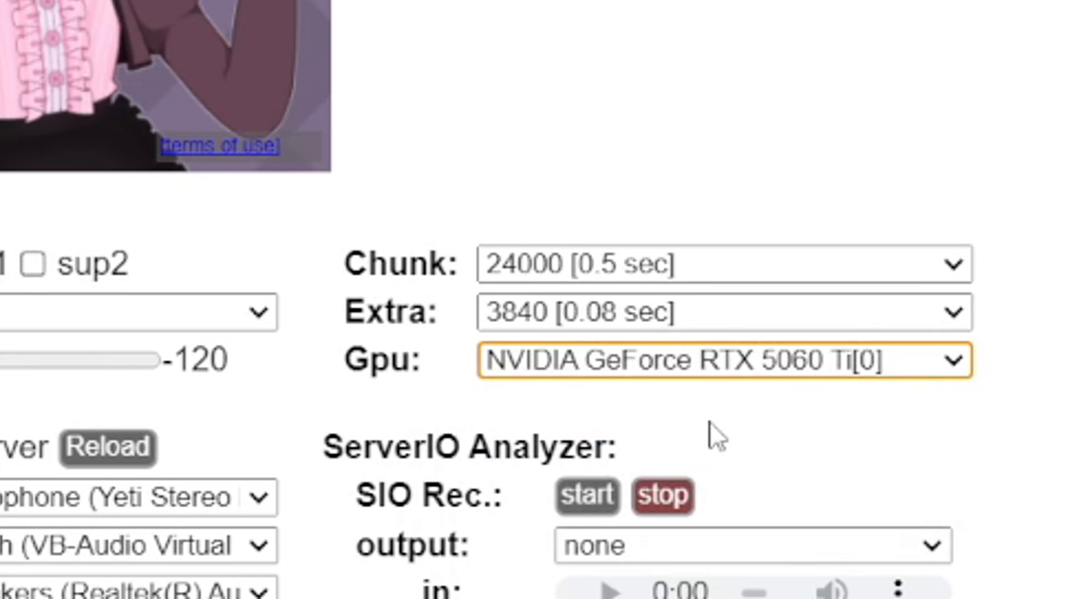
left_click(708, 422)
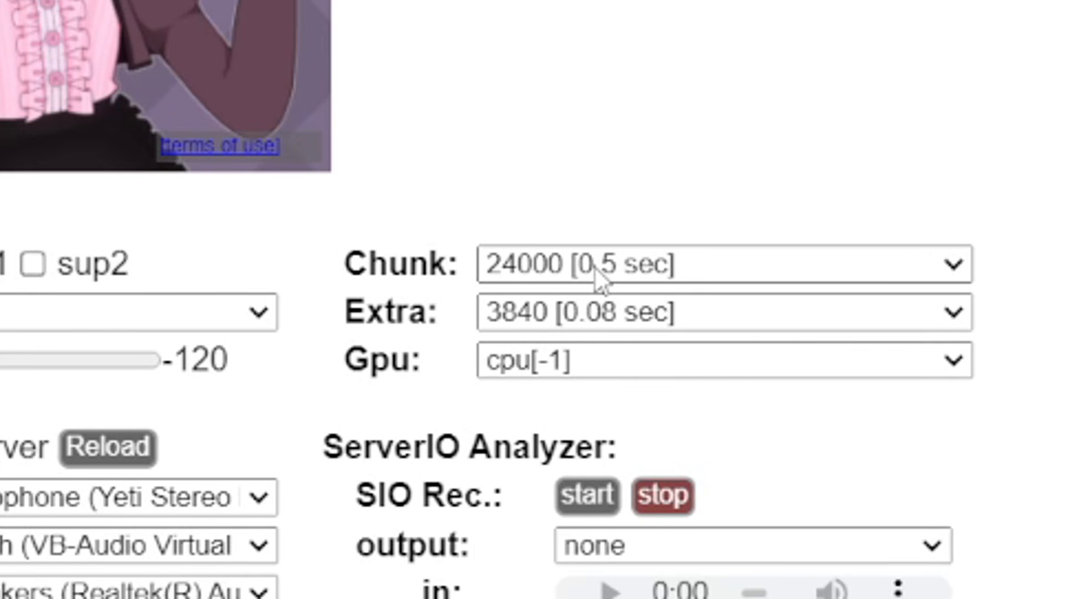
left_click(718, 258)
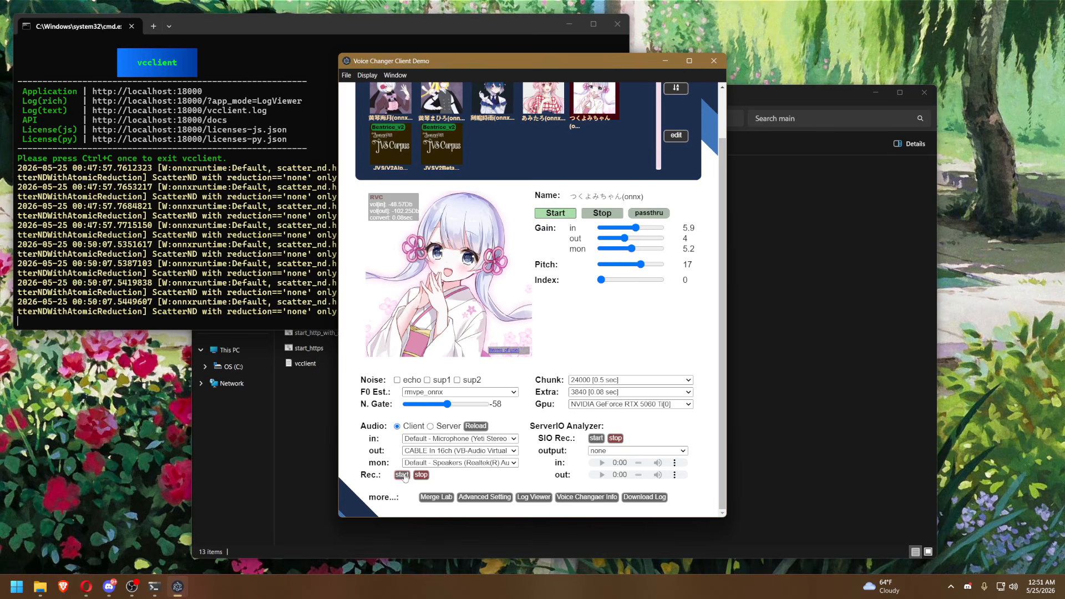
Record another test clip with the つくよみちゃん(onnx) voice model and stop the recording.
left_click(402, 475)
left_click(421, 475)
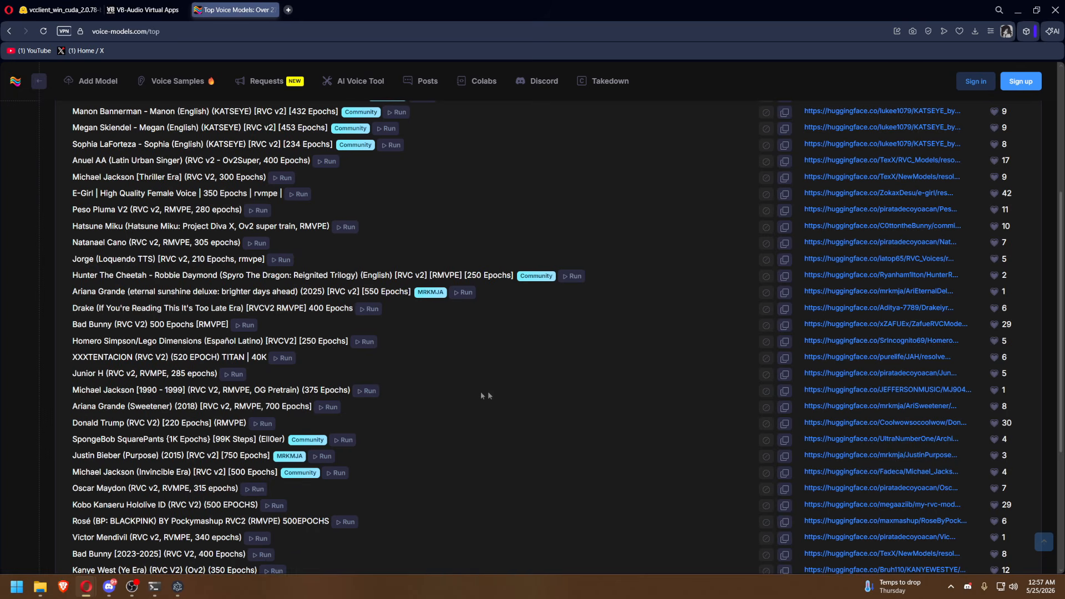
Download the Michael Jackson [1990 - 1999] (375 Epochs) voice model from voice-models.com and open the downloaded MJ9040K.zip.
left_click(302, 395)
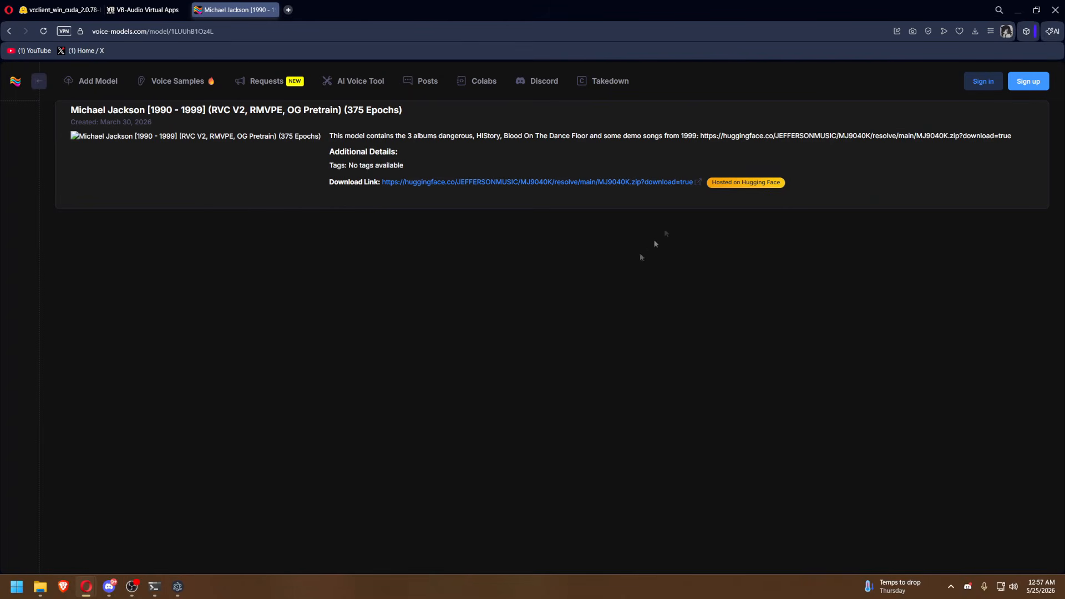
left_click(655, 182)
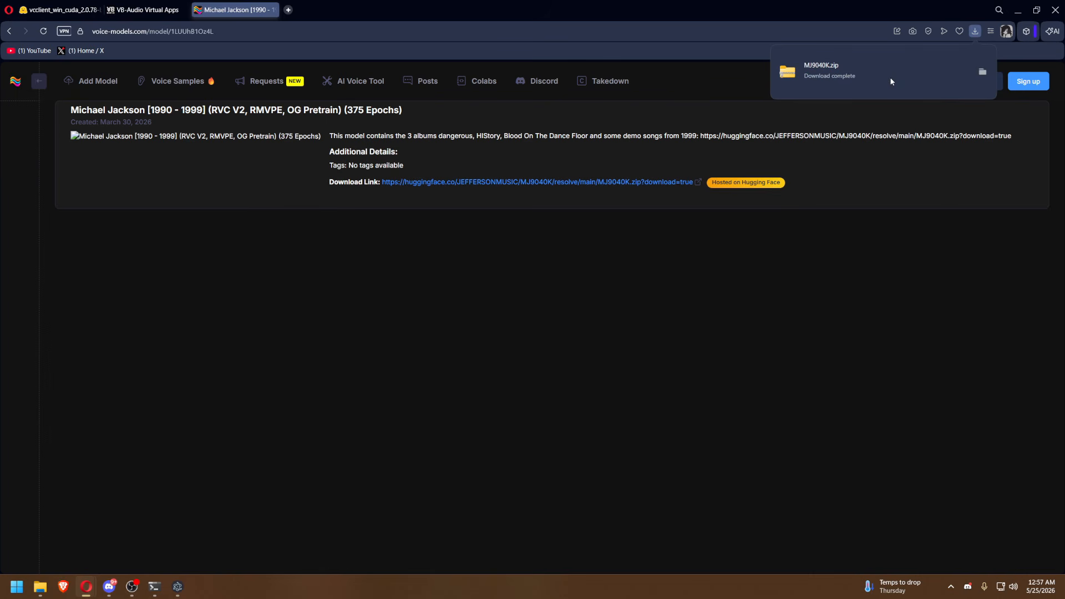
left_click(981, 72)
double_click(900, 257)
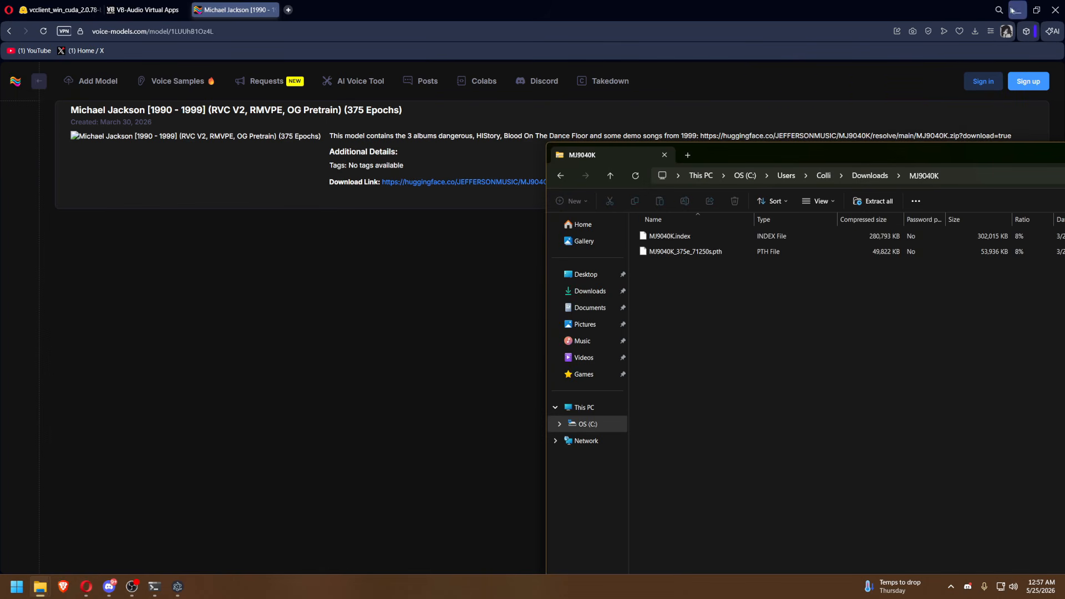
Minimize the browser and create a new folder named Voices inside the VoiceChanger folder.
left_click(1017, 9)
left_click(183, 252)
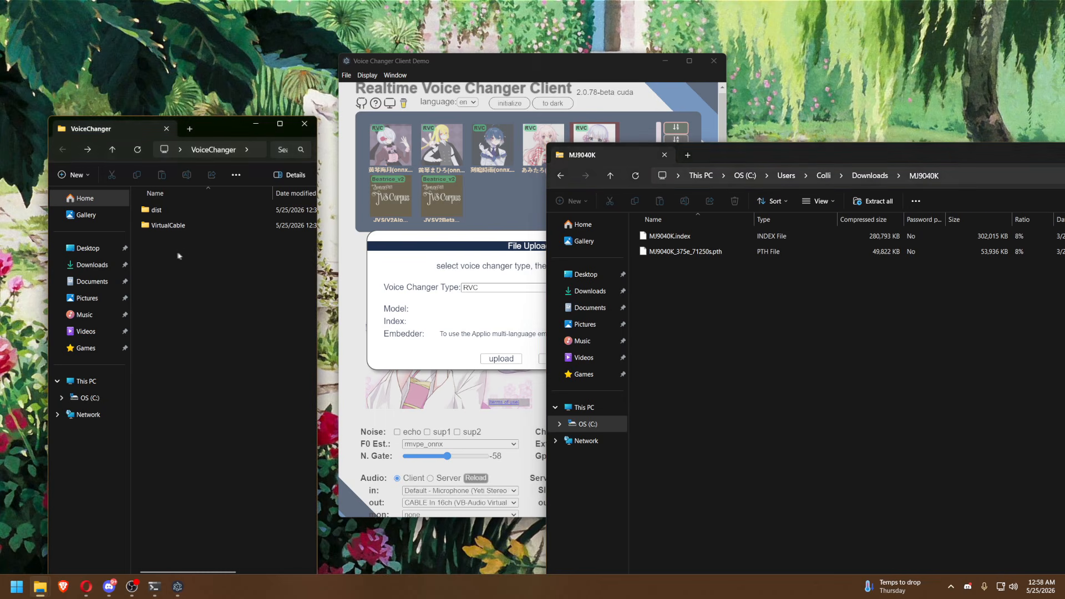
right_click(166, 249)
mouse_move(244, 331)
left_click(341, 331)
type("Voices")
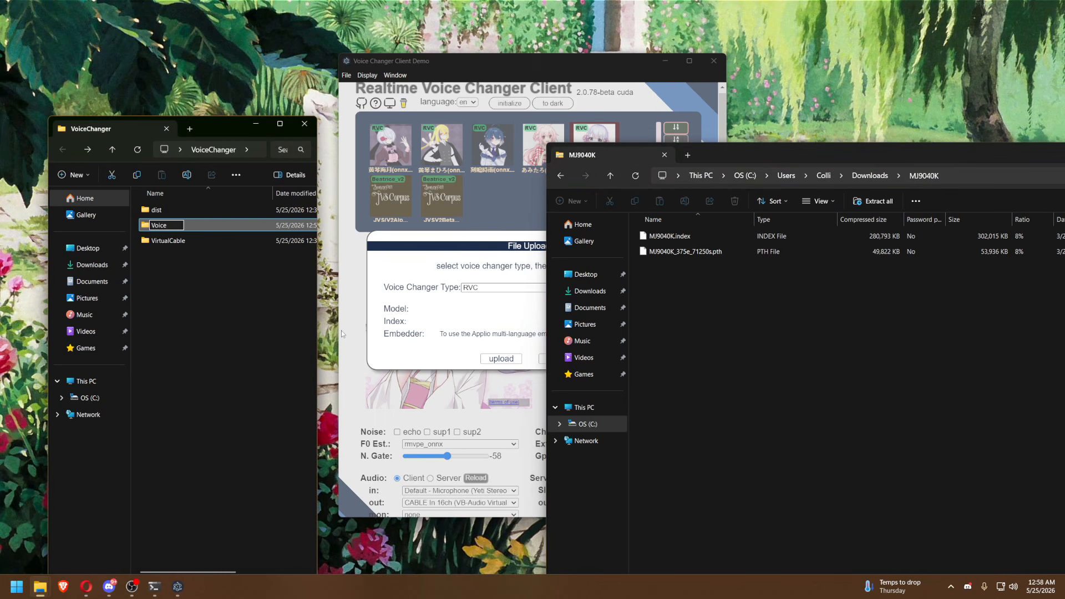
key("Return")
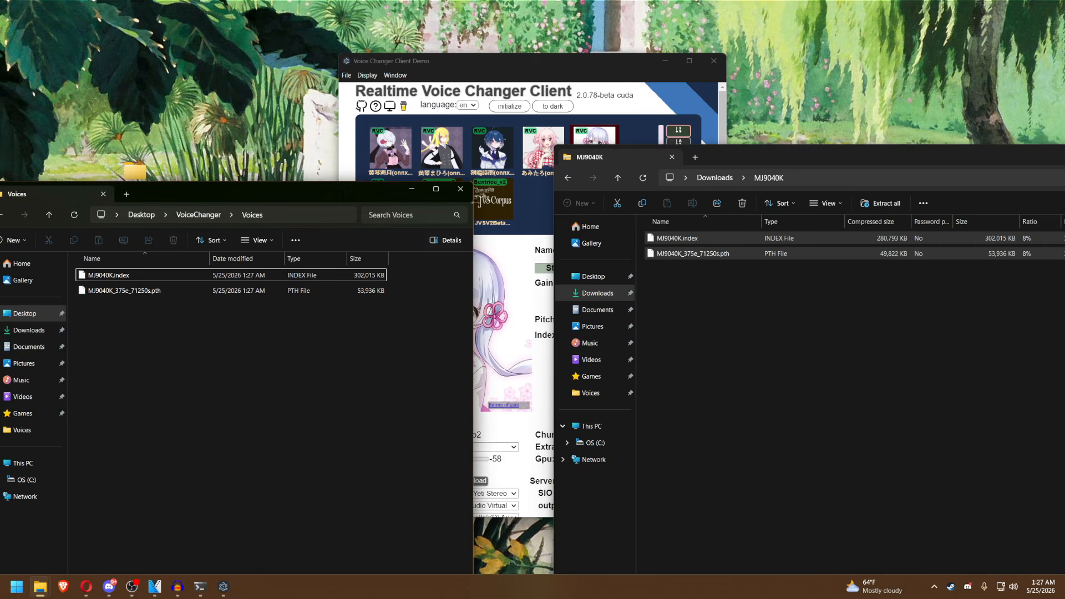
Switch to Voice Changer Client and choose MJ9040K_375e_71250s.pth from VoiceChanger's Voices folder as the RVC model for blank slot 5.
left_click(555, 78)
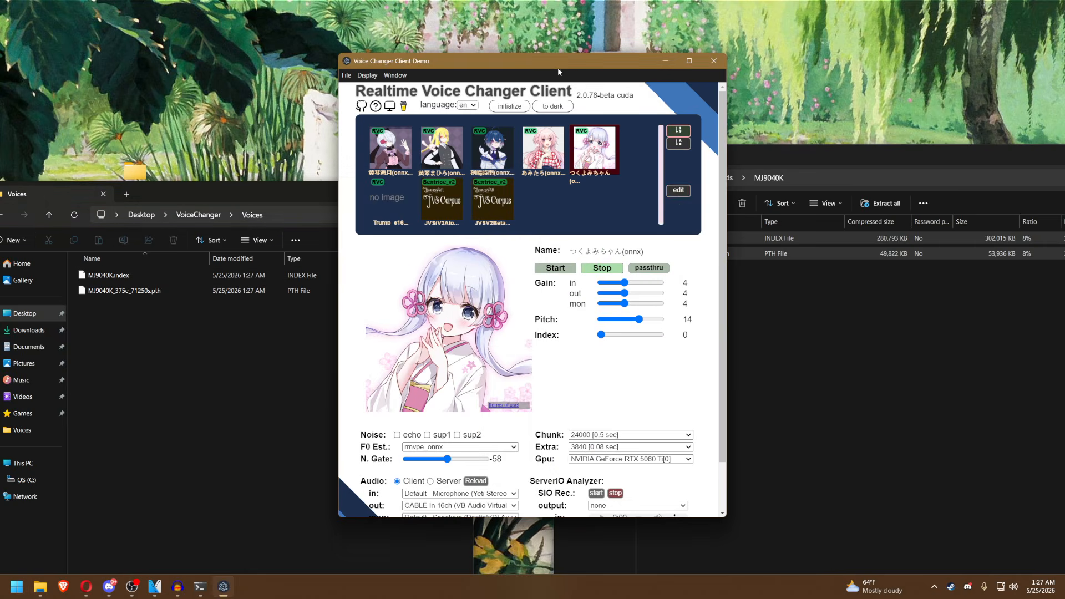
left_click(679, 197)
left_click(644, 383)
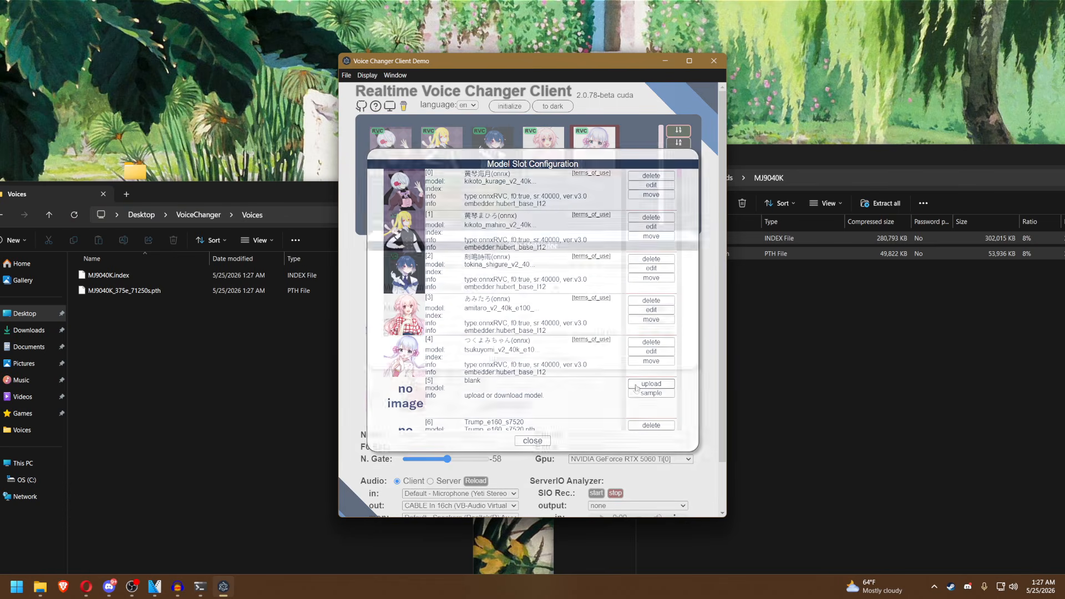
left_click(655, 309)
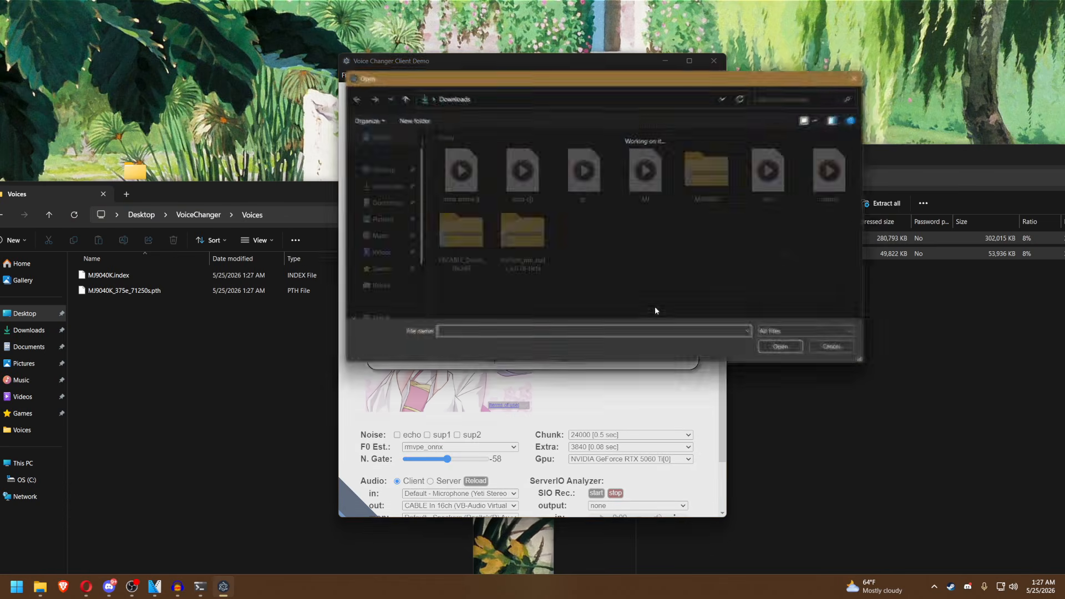
left_click(381, 169)
double_click(455, 166)
double_click(460, 180)
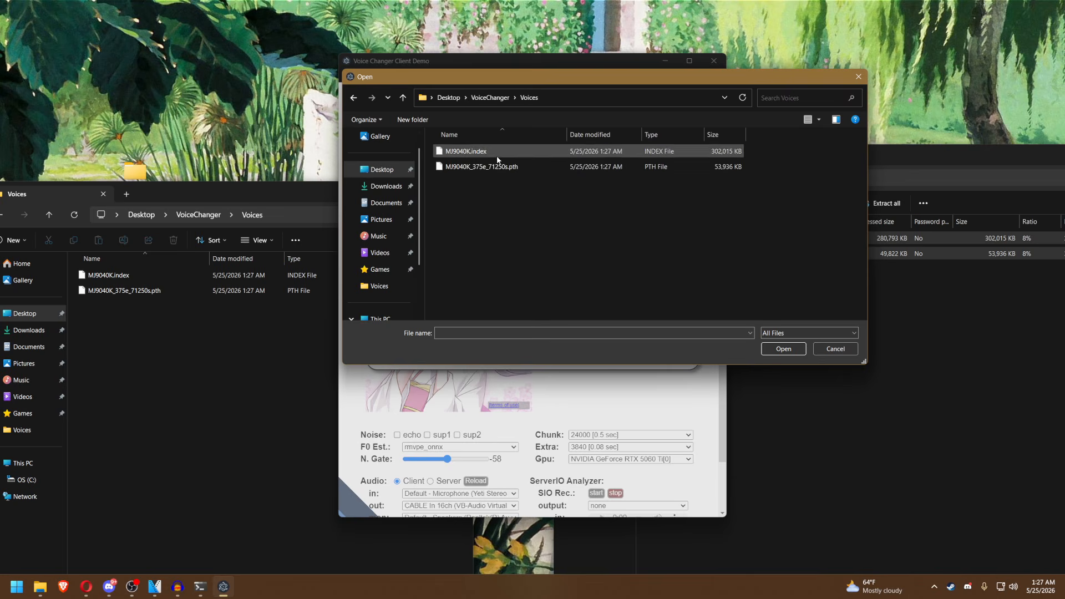
double_click(497, 168)
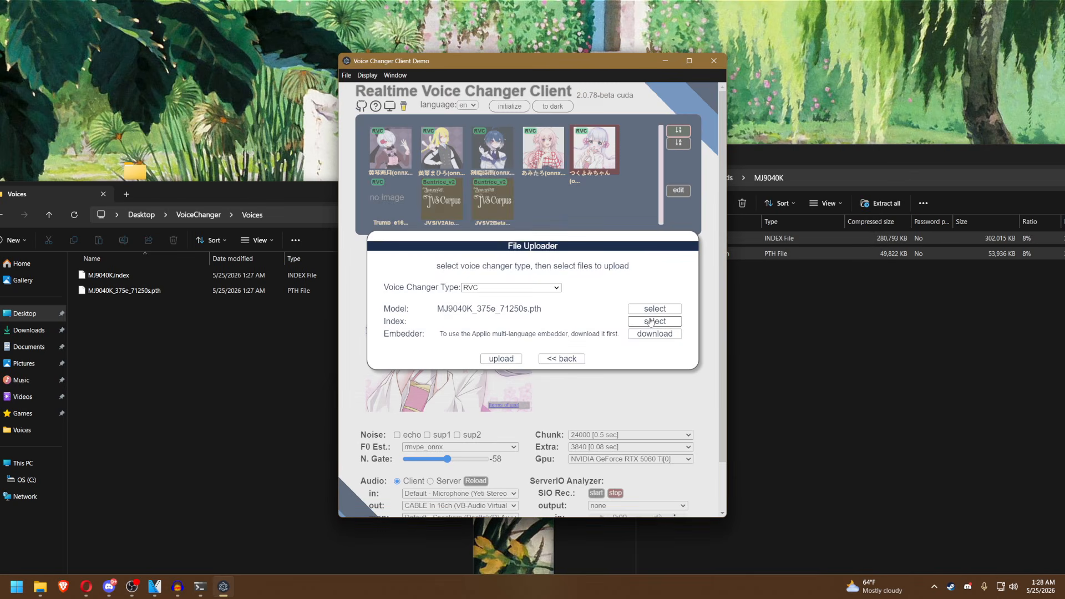
Add MJ9040K.index as the index file, upload both files to the slot, and close the model slot configuration.
left_click(650, 321)
double_click(505, 148)
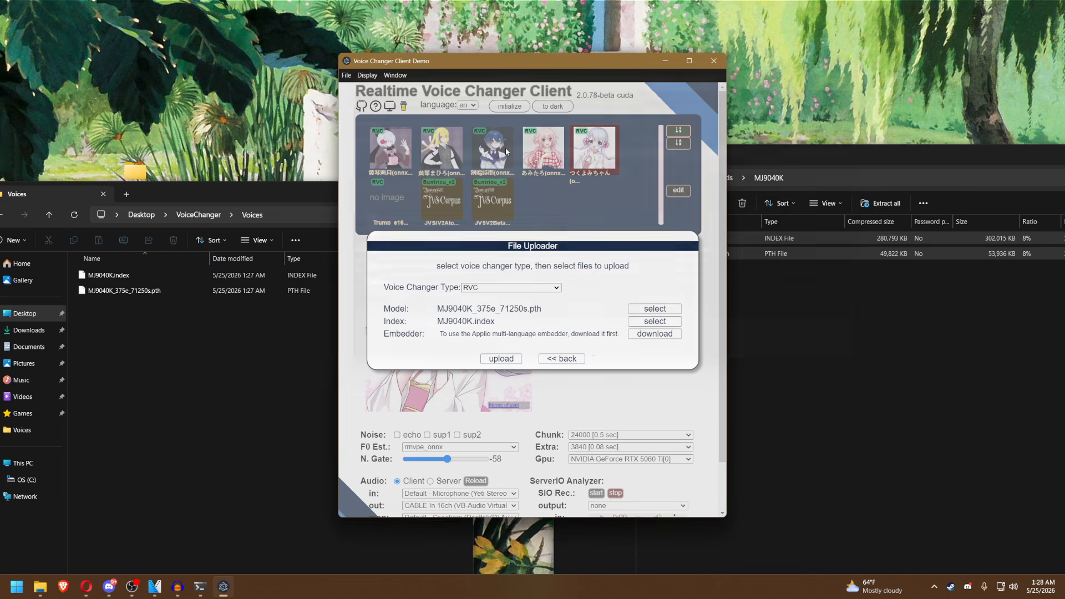
left_click(517, 359)
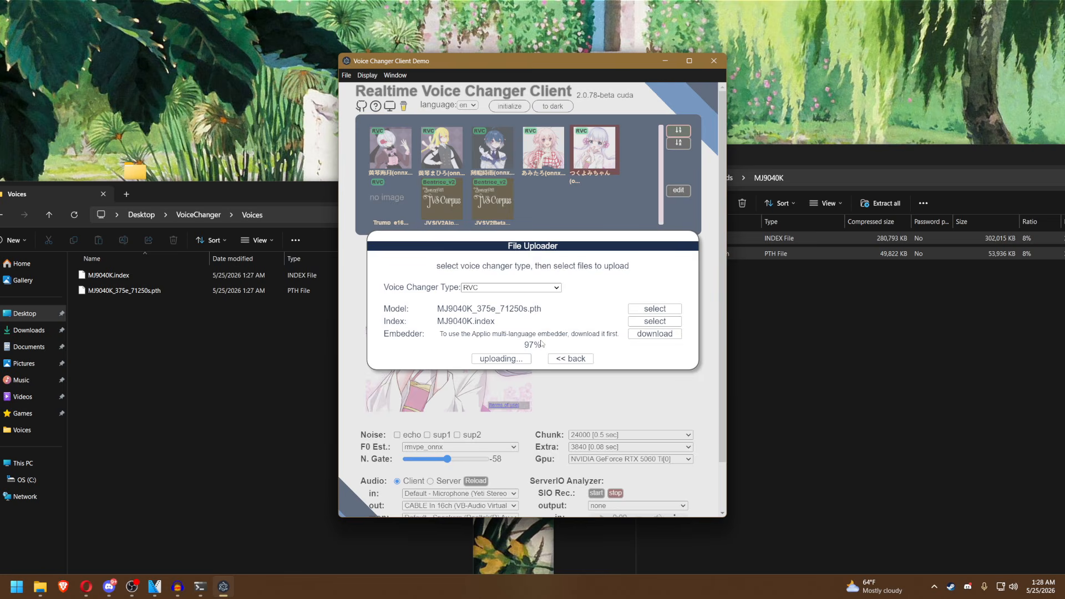
left_click(536, 442)
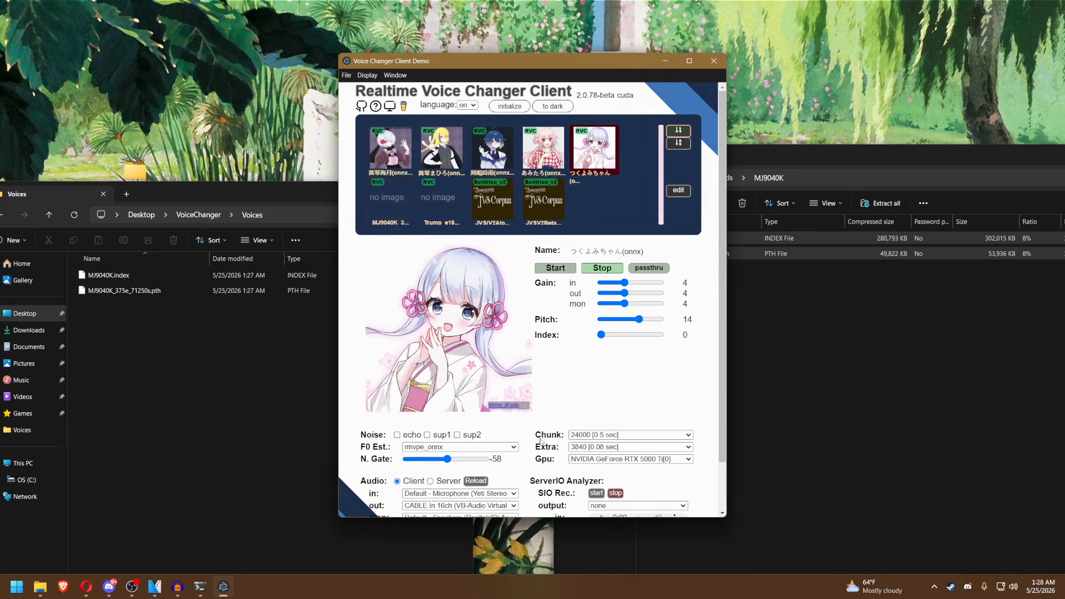
Select the uploaded MJ9040K_375e_71250s voice model and open the list of monitor audio devices.
left_click(390, 202)
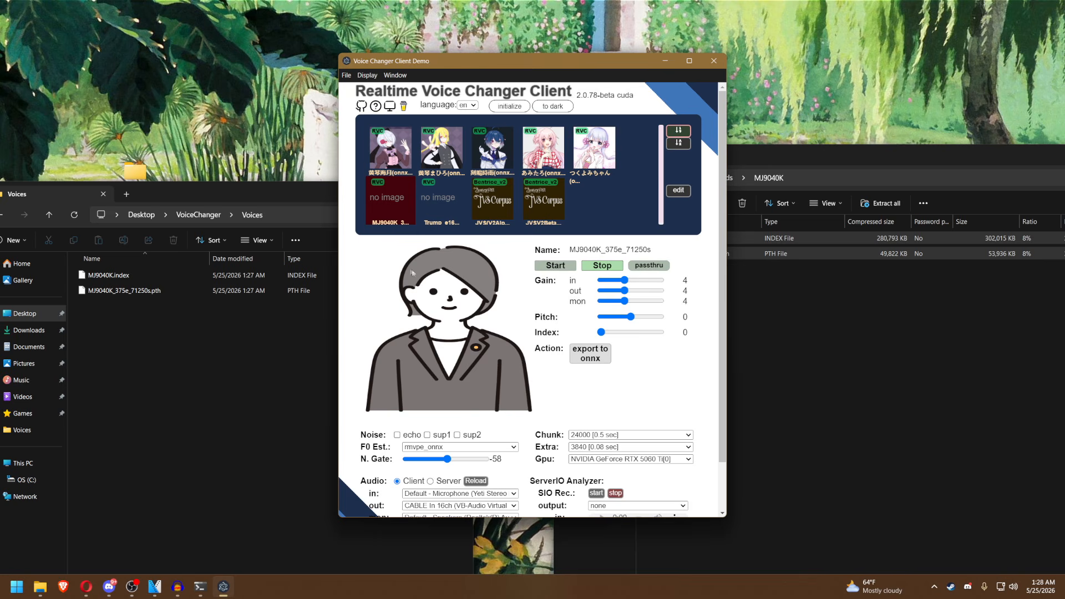
scroll(407, 269, "down", 1)
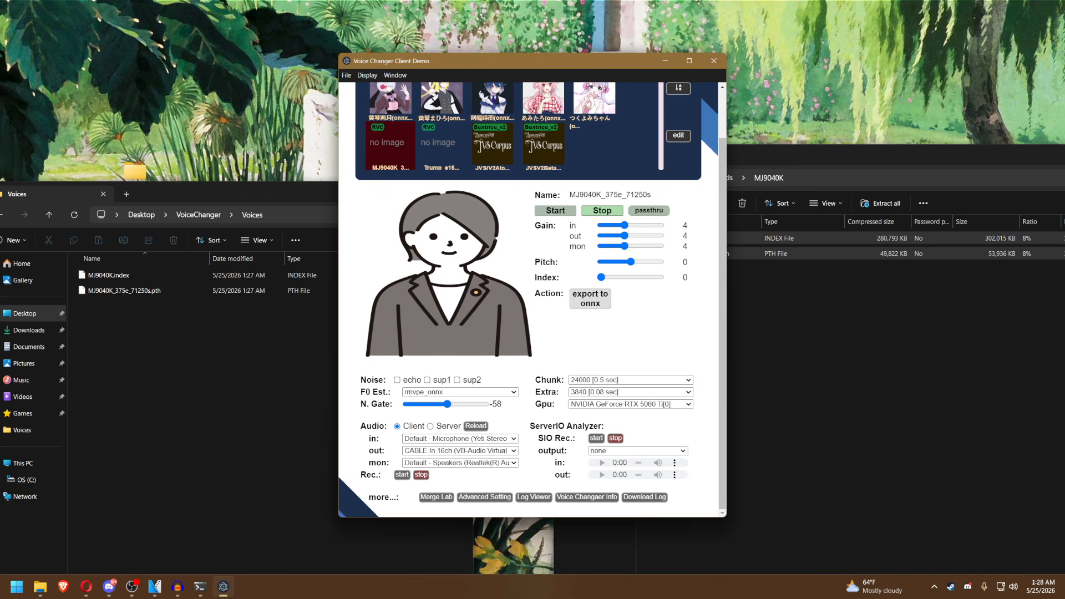
left_click(501, 463)
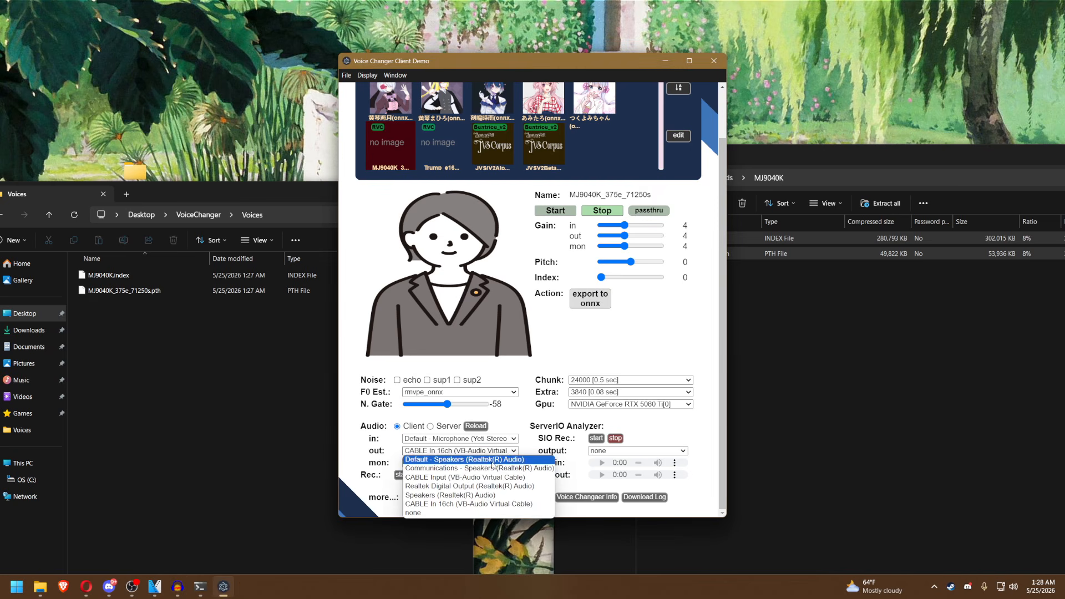